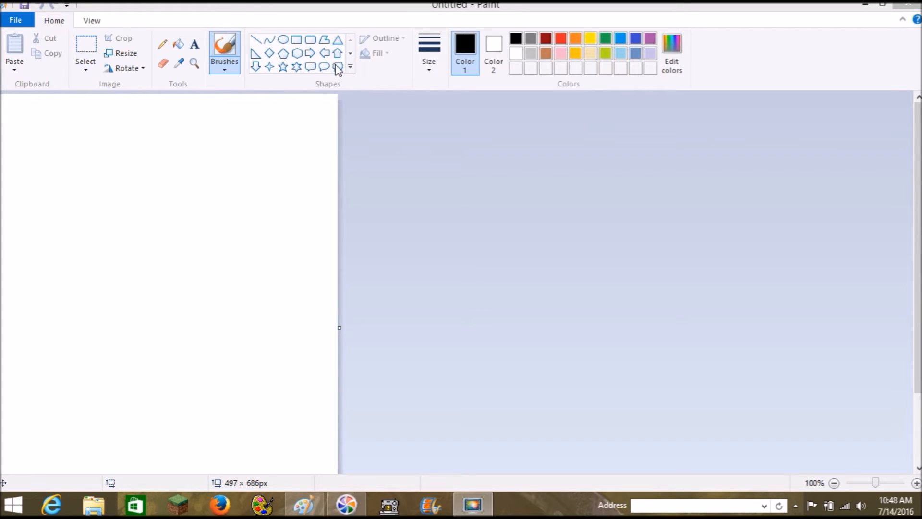
Step: Draw a black heart outline near the canvas's upper-left corner and size it to about 209 × 197 px
click(350, 53)
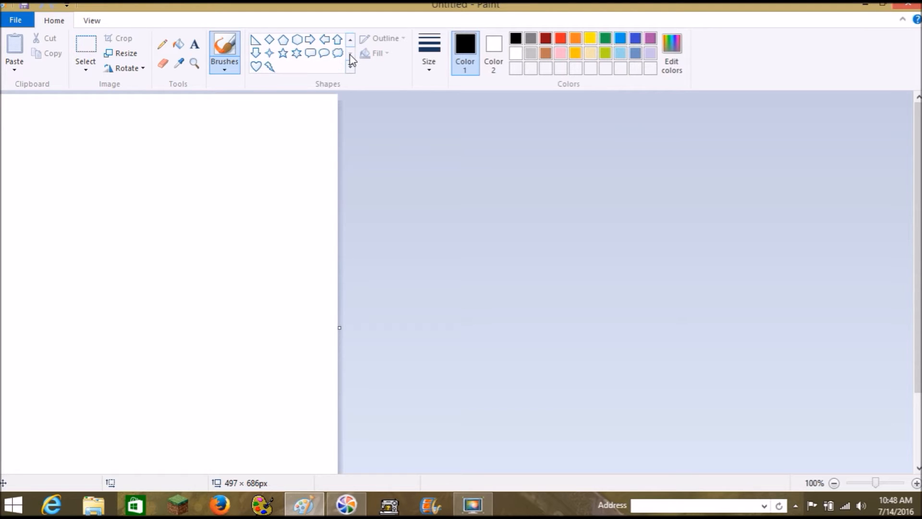
click(256, 67)
mouse_move(119, 230)
mouse_down()
mouse_move(9, 127)
mouse_move(1, 107)
mouse_up()
drag(67, 139, 82, 140)
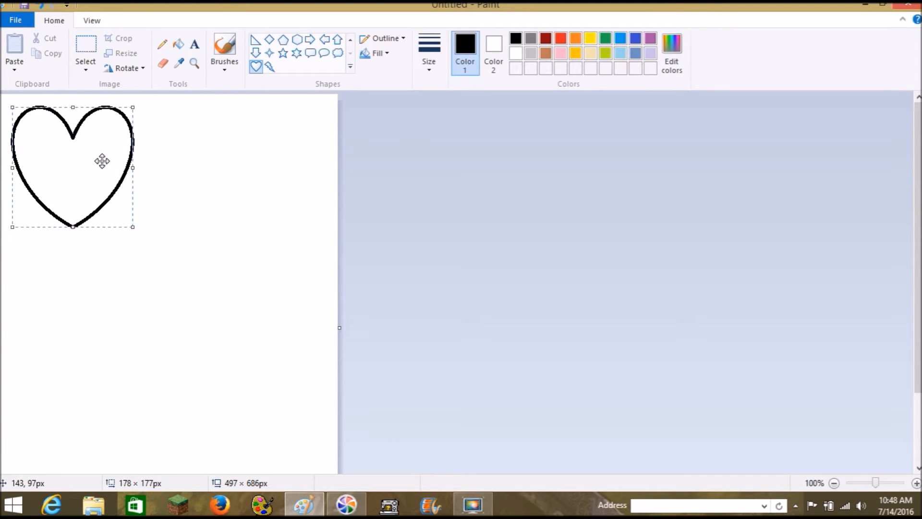
drag(134, 169, 155, 169)
drag(84, 227, 84, 240)
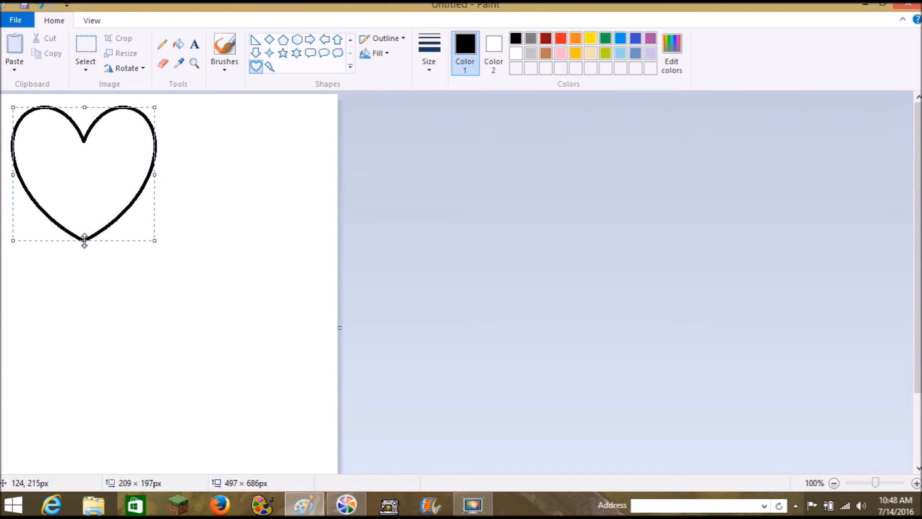
click(232, 158)
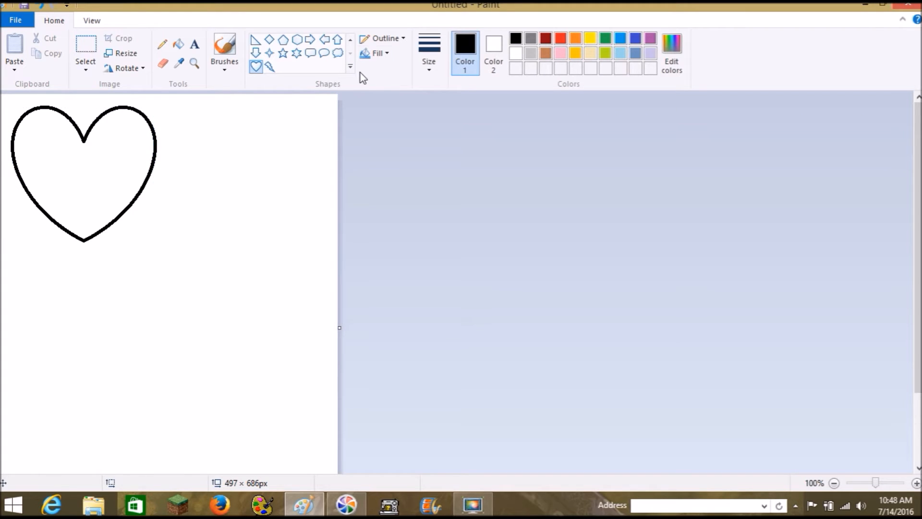
Step: Draw a rectangle about 67 × 92 px with a white solid-color fill over the heart's lower tip as a stem
click(350, 40)
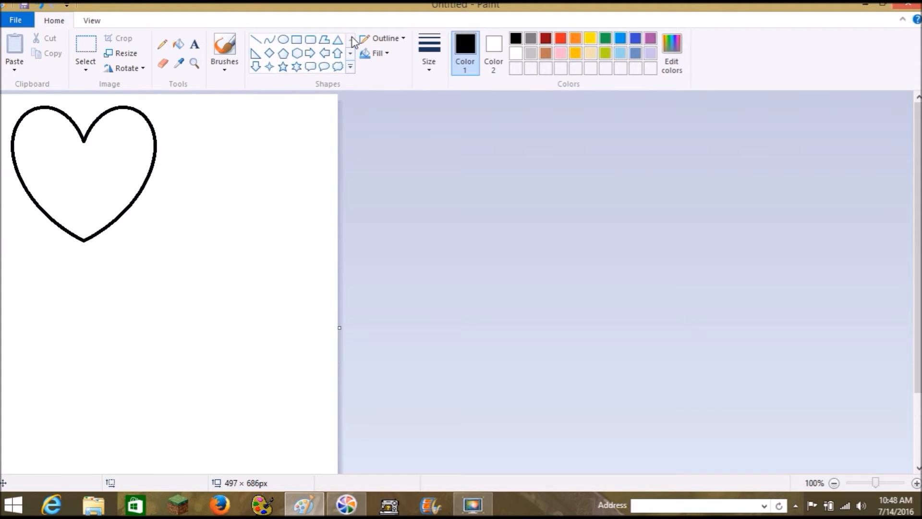
click(296, 39)
click(380, 54)
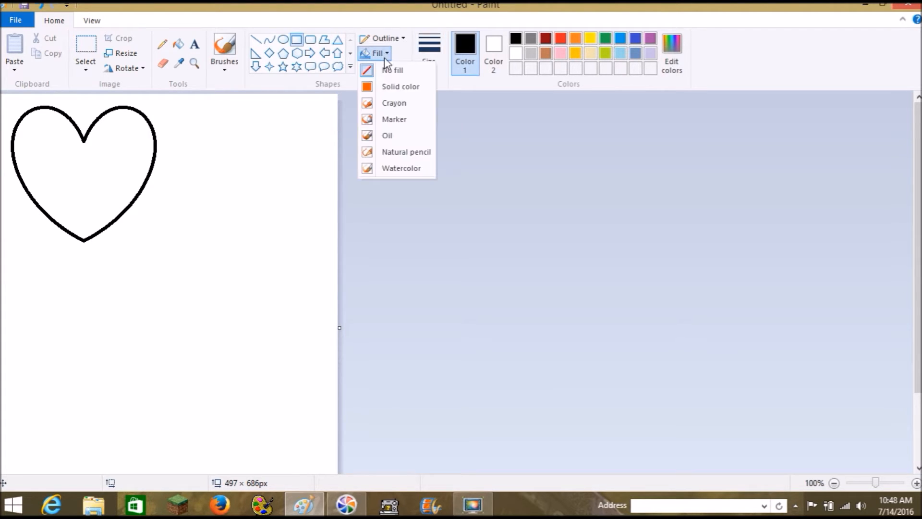
click(388, 86)
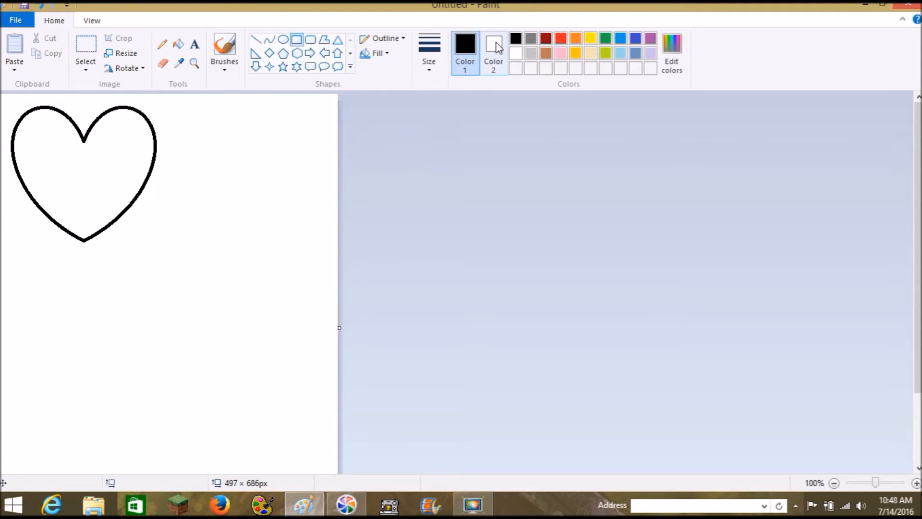
mouse_move(70, 225)
mouse_down()
mouse_move(101, 285)
mouse_move(116, 285)
mouse_move(95, 258)
mouse_move(81, 285)
mouse_move(92, 257)
mouse_up()
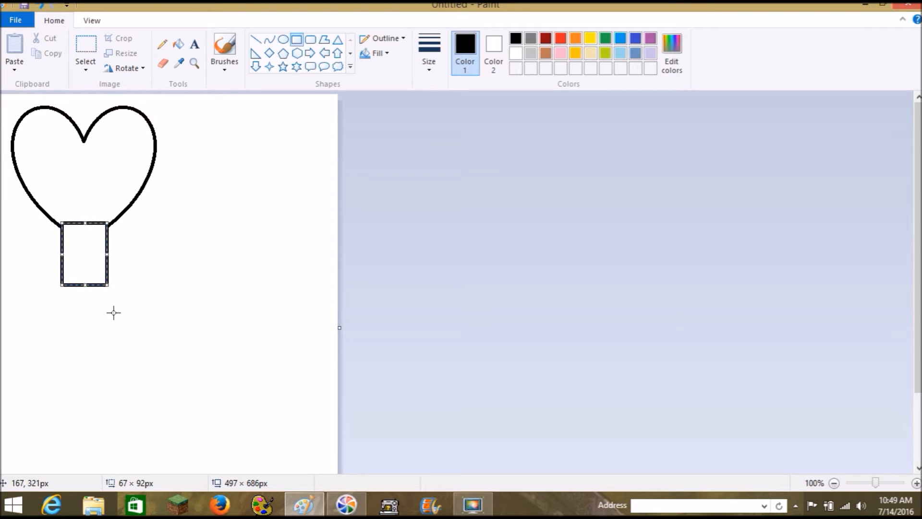
click(193, 230)
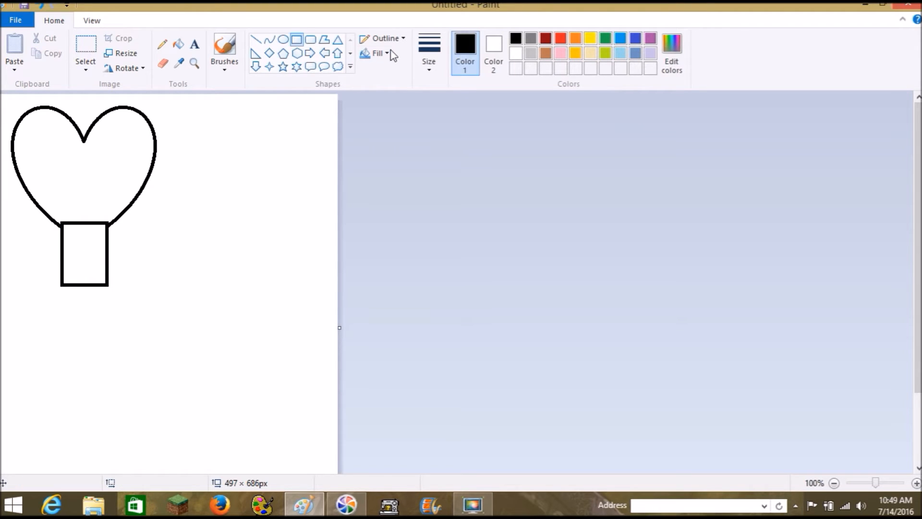
Step: Erase the rectangle's top edge so the stem opens into the heart
click(163, 64)
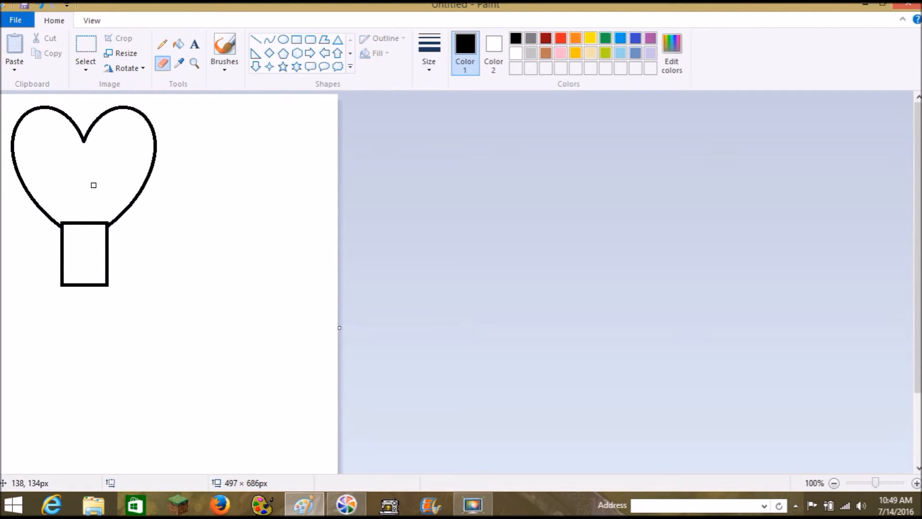
drag(63, 224, 75, 223)
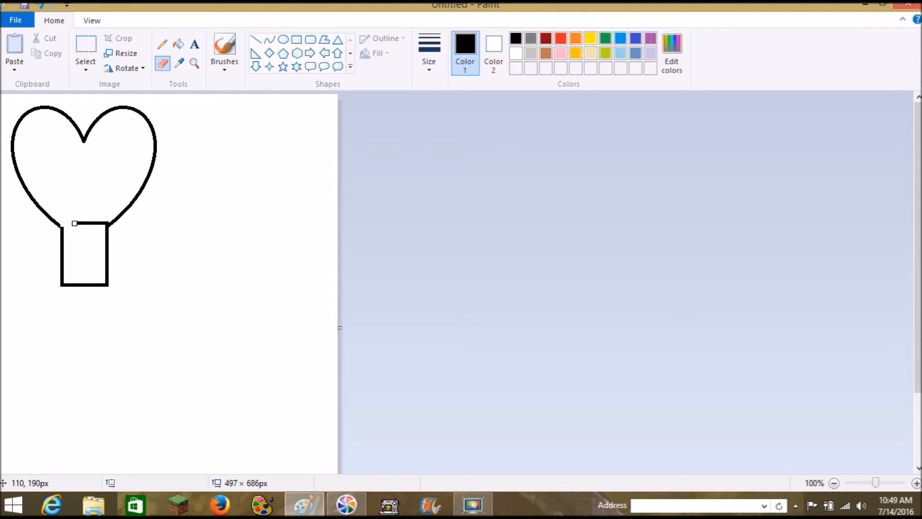
click(41, 5)
click(916, 484)
click(916, 483)
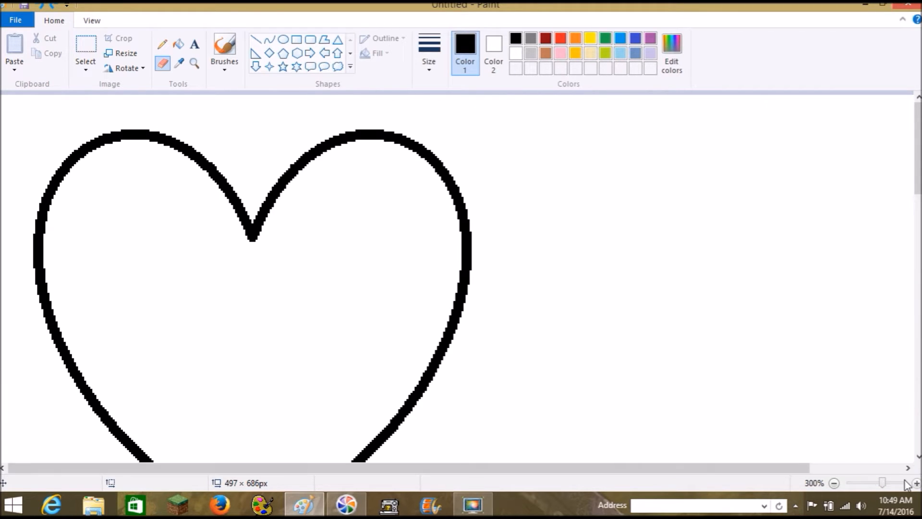
drag(918, 168, 918, 200)
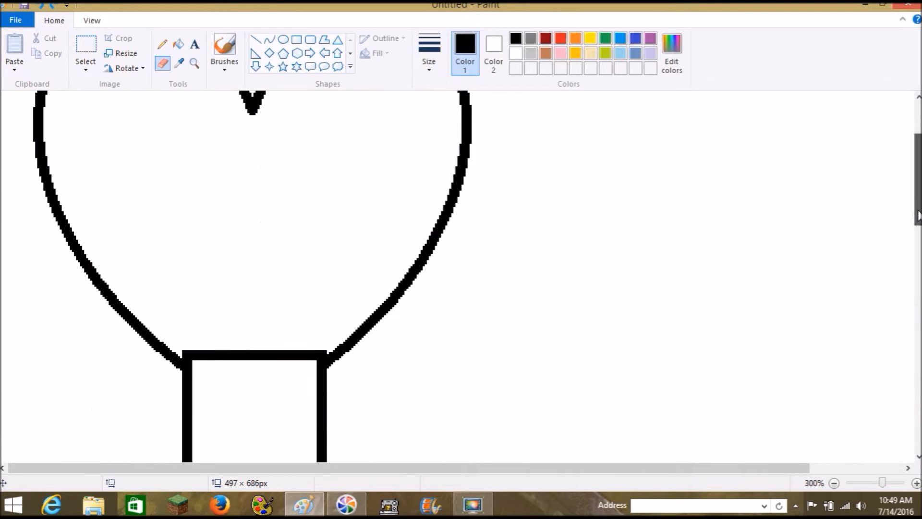
mouse_move(210, 362)
mouse_down()
mouse_move(190, 346)
mouse_move(317, 346)
mouse_up()
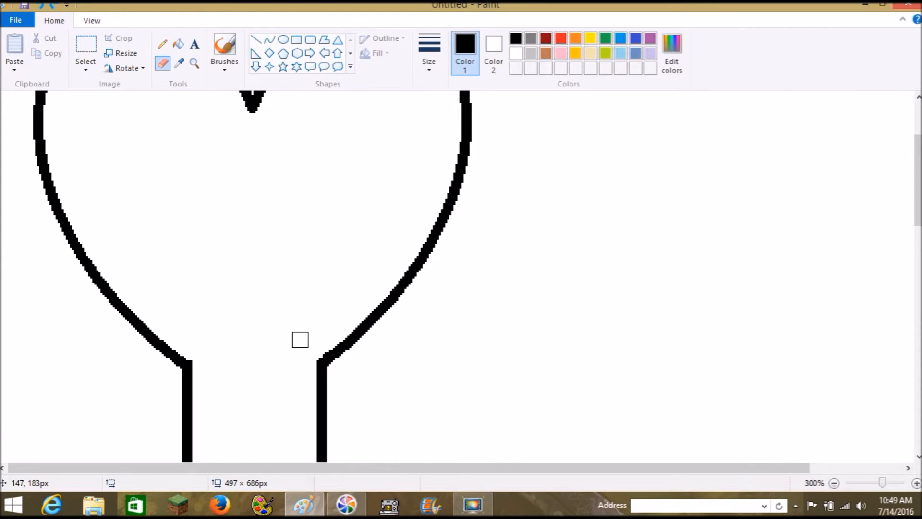
Step: Erase the stem's bottom edge, leaving its two vertical sides in place
scroll(222, 346, up, 3)
scroll(224, 339, down, 4)
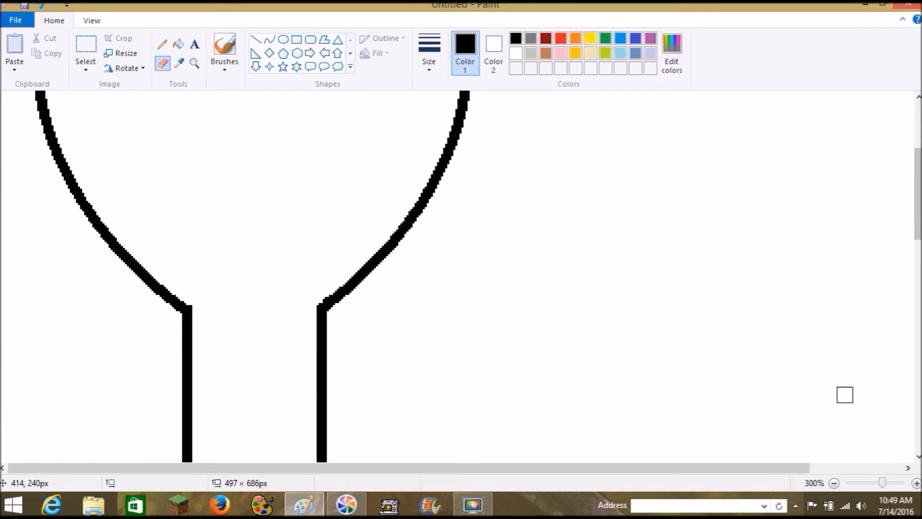
click(834, 483)
click(834, 483)
click(834, 483)
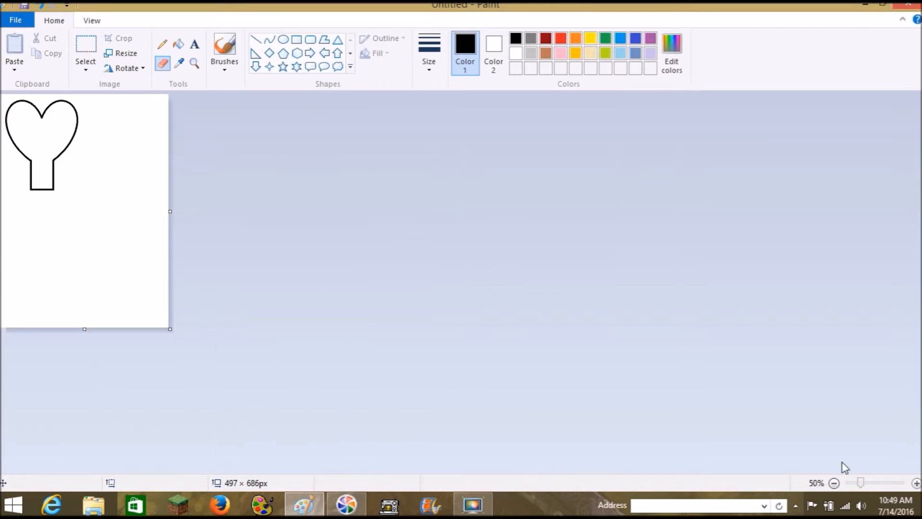
click(916, 483)
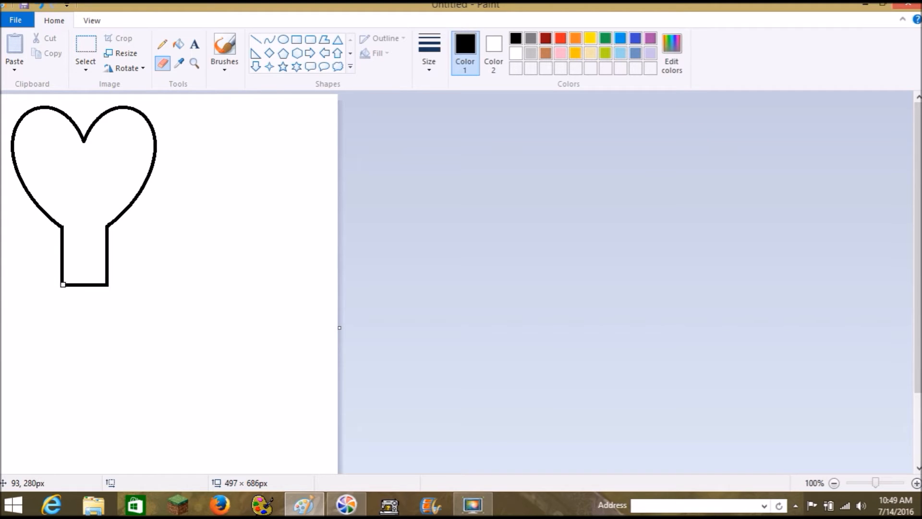
click(916, 483)
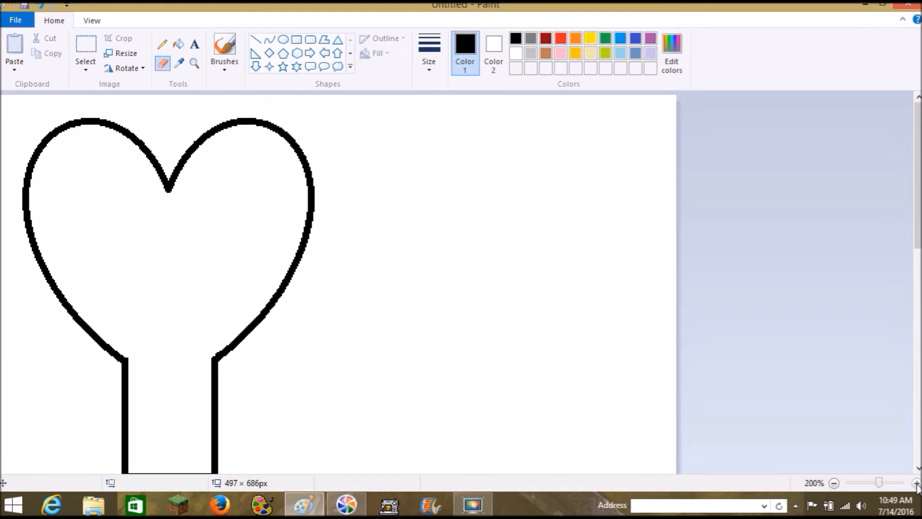
drag(917, 176, 917, 243)
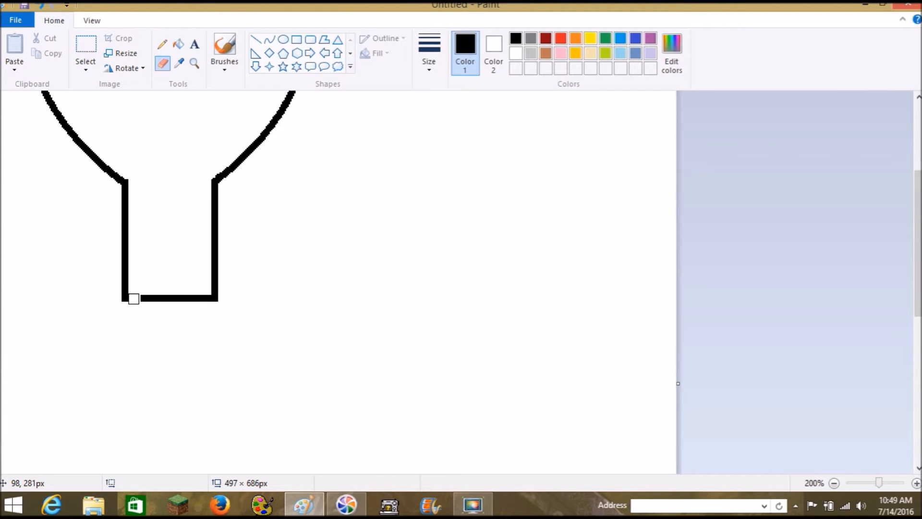
drag(133, 298, 207, 296)
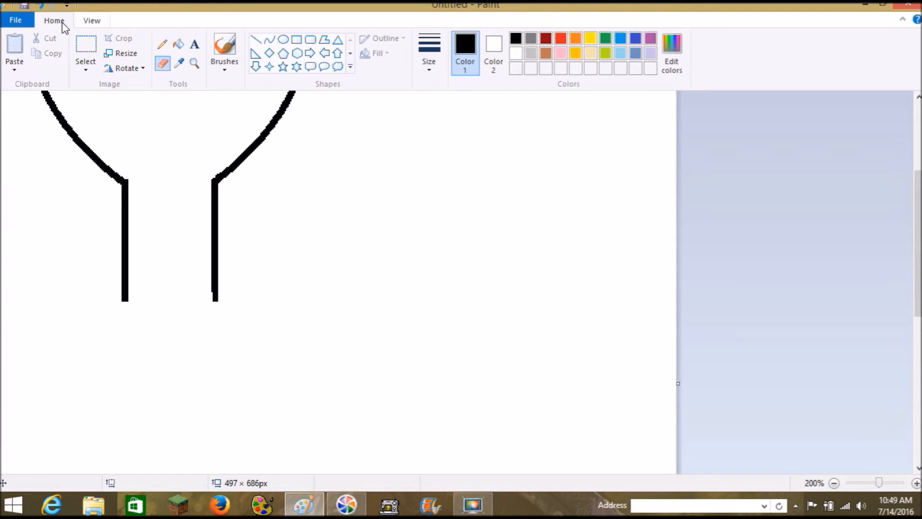
click(39, 7)
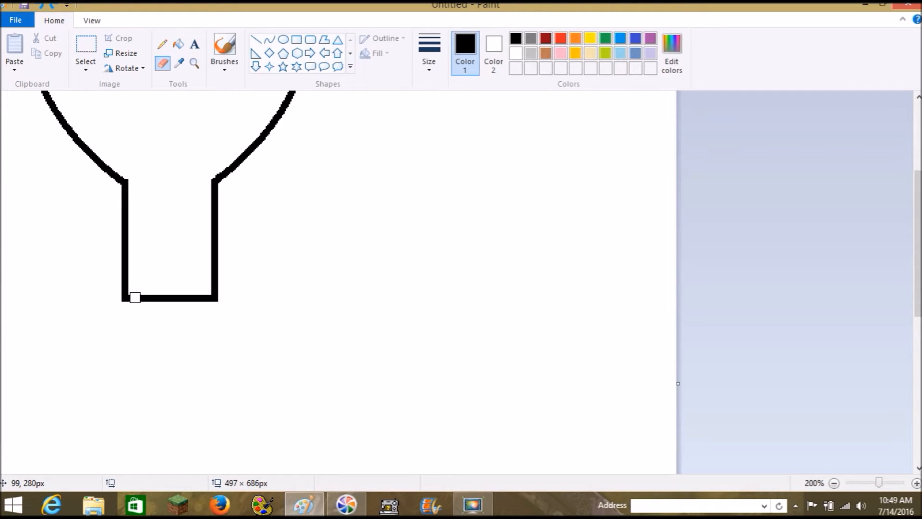
drag(133, 297, 199, 295)
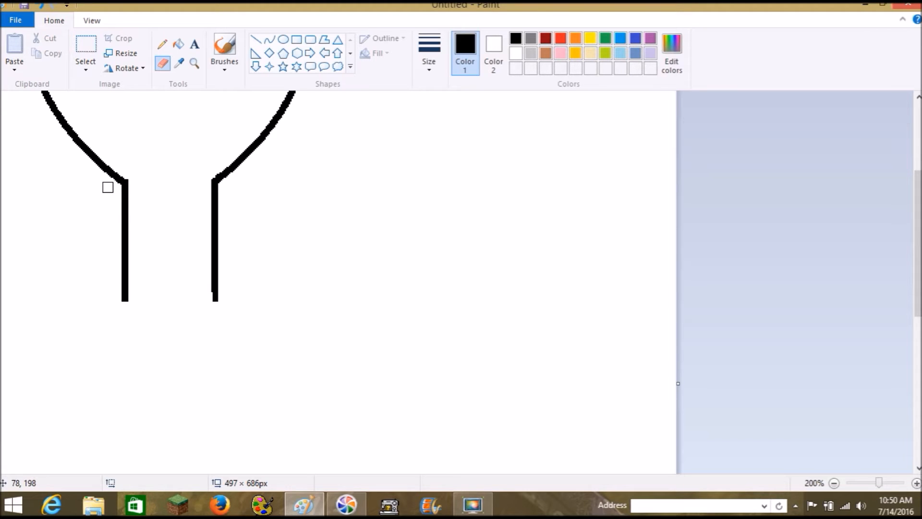
Step: Draw a five-point star, size it to about 90 × 81 px and center it inside the heart
scroll(340, 269, up, 3)
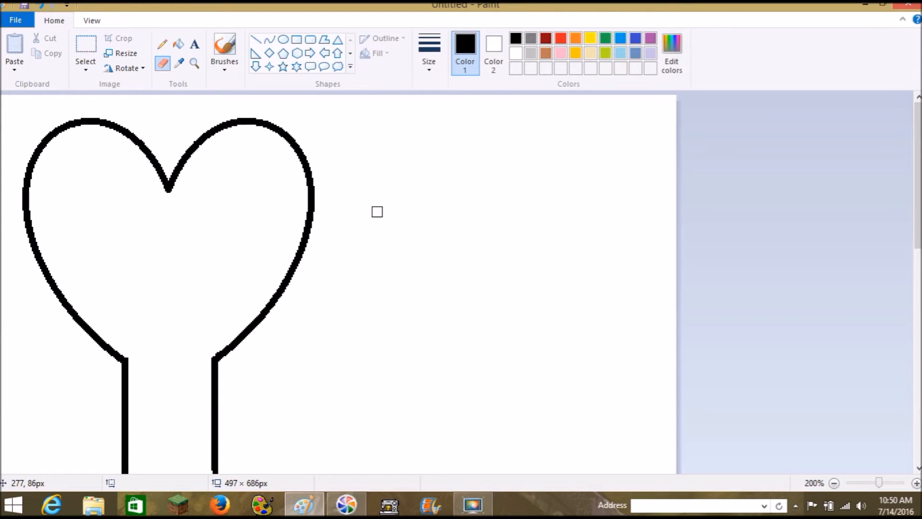
mouse_move(918, 183)
mouse_down()
mouse_move(918, 225)
mouse_move(917, 193)
mouse_up()
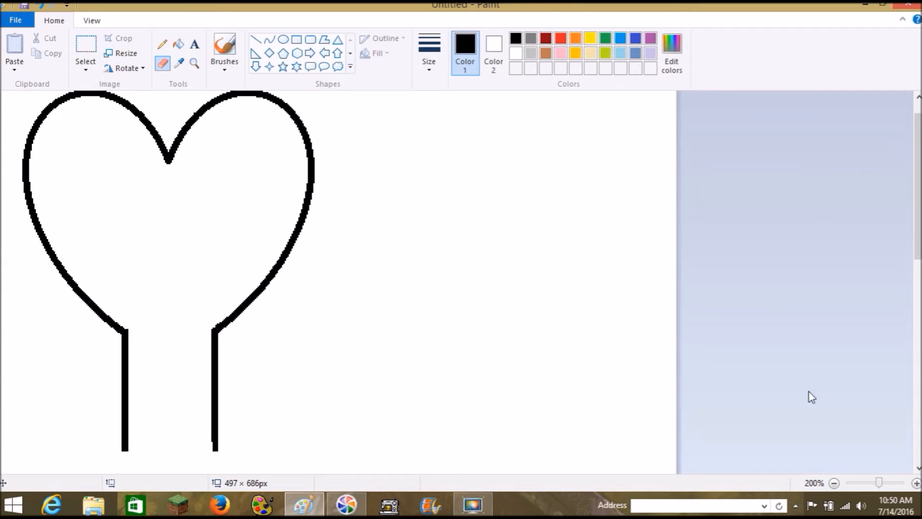
click(834, 483)
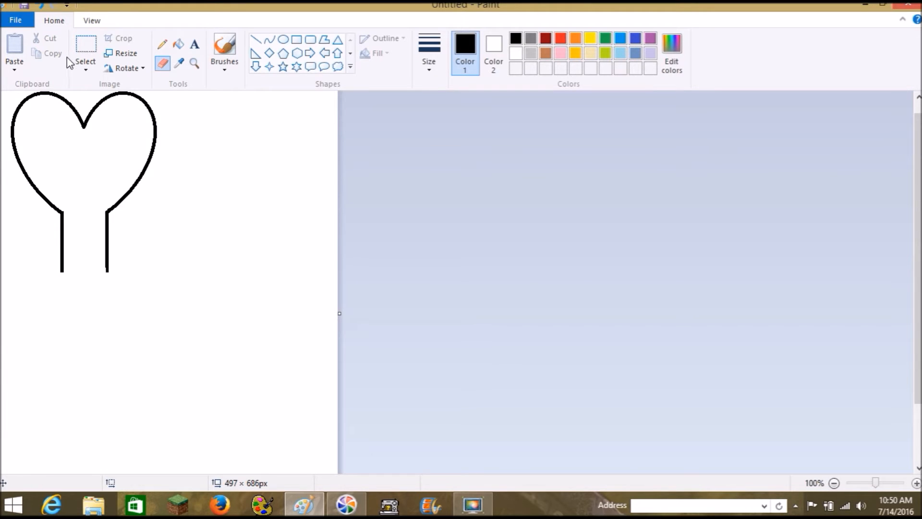
click(350, 57)
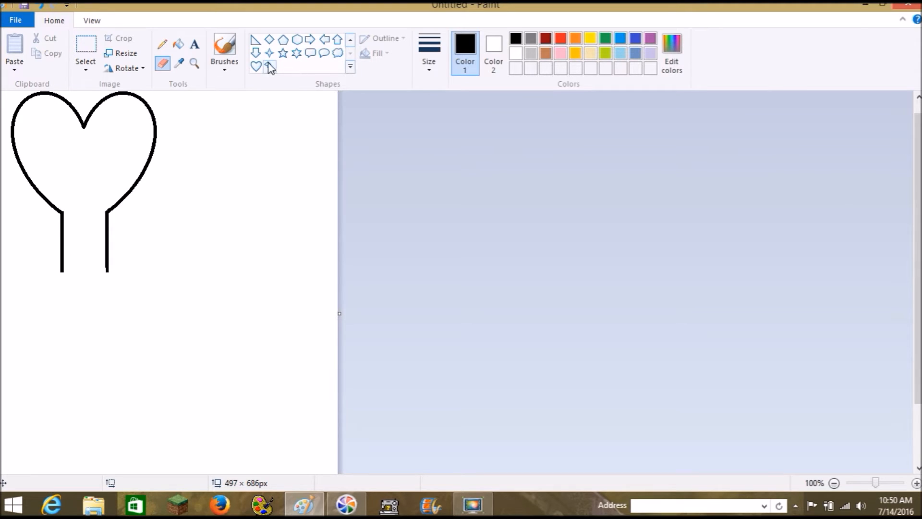
click(282, 56)
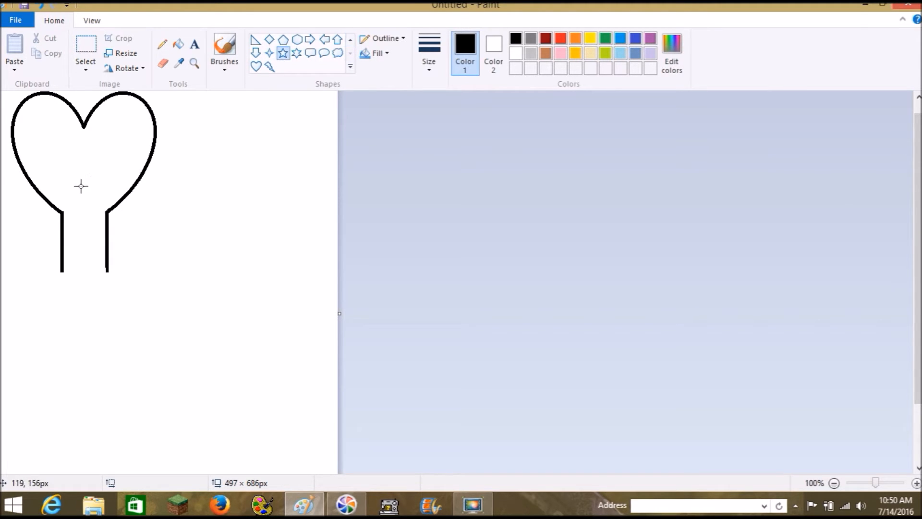
drag(80, 185, 16, 124)
drag(54, 165, 89, 170)
drag(116, 130, 112, 147)
drag(89, 176, 92, 165)
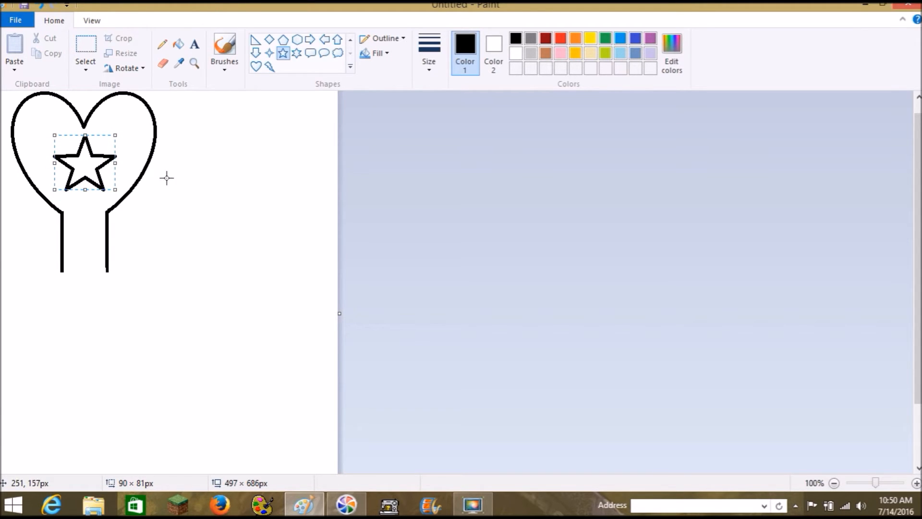
Step: Make both the star's outline and its fill yellow
click(591, 40)
click(488, 50)
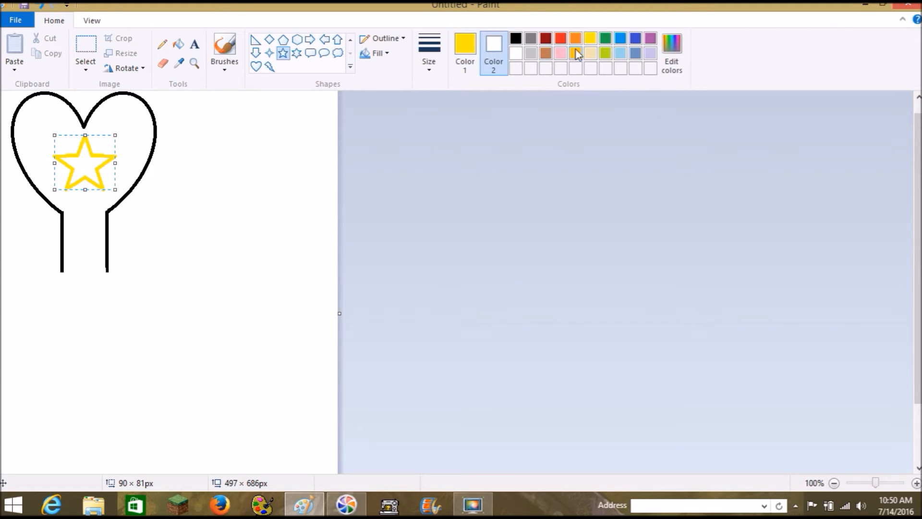
click(590, 41)
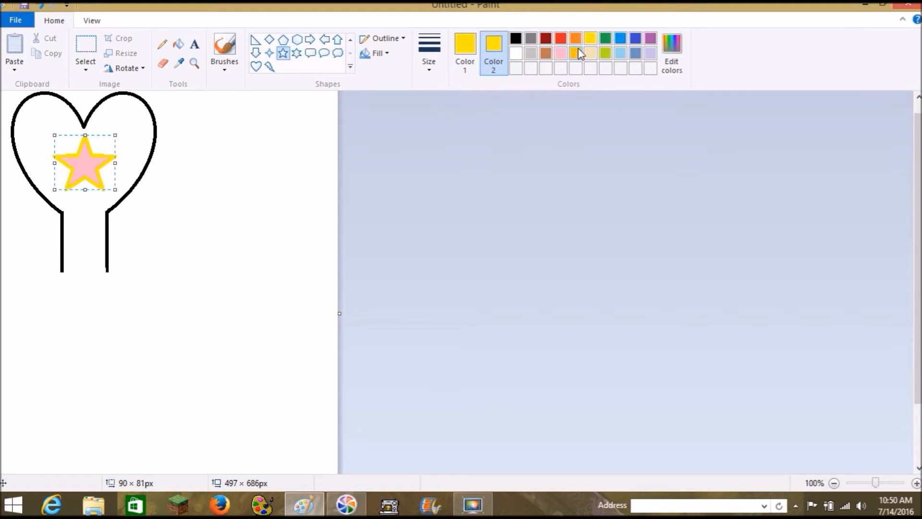
click(86, 233)
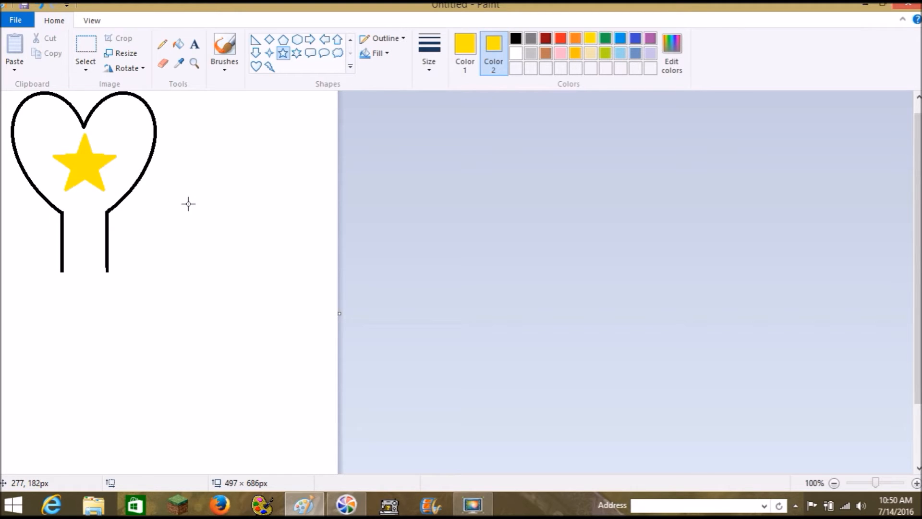
Step: Select the whole heart, star and stem drawing with a rectangle of about 231 × 284 px and copy it
click(85, 45)
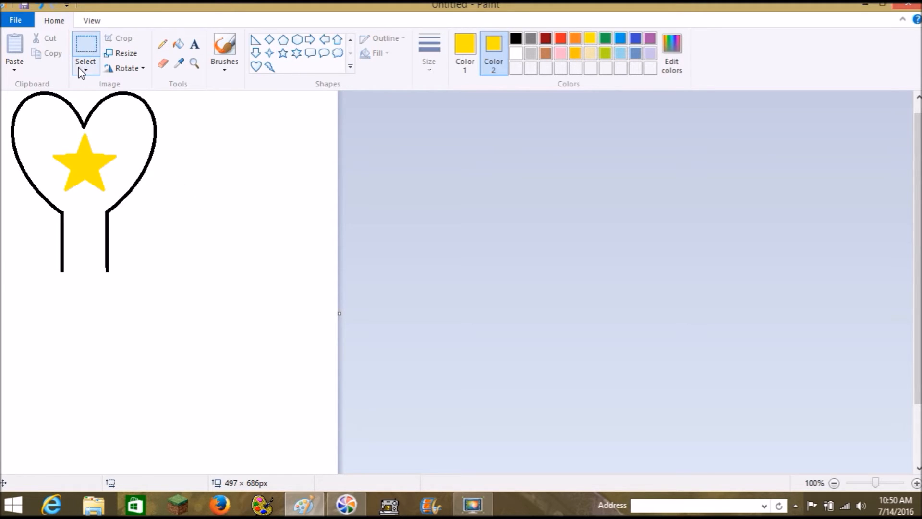
scroll(218, 372, up, 1)
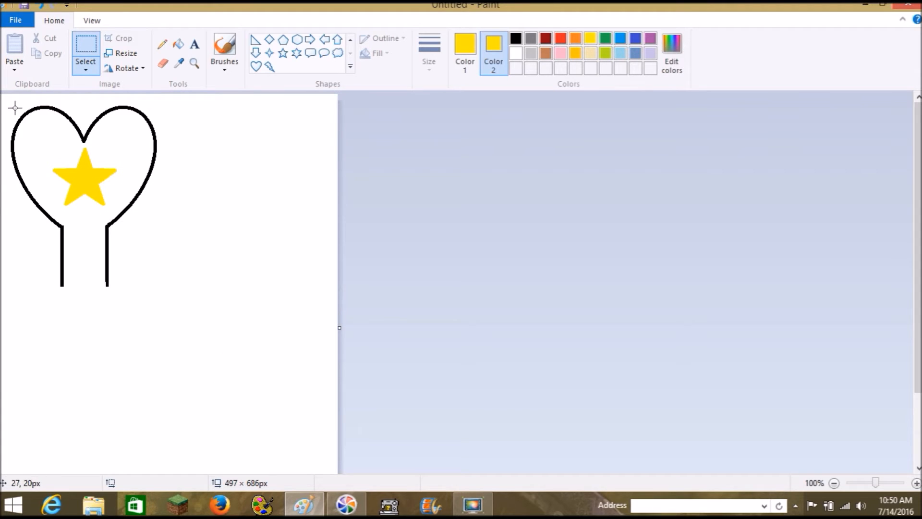
mouse_move(8, 103)
mouse_down()
mouse_move(145, 295)
mouse_move(164, 295)
mouse_up()
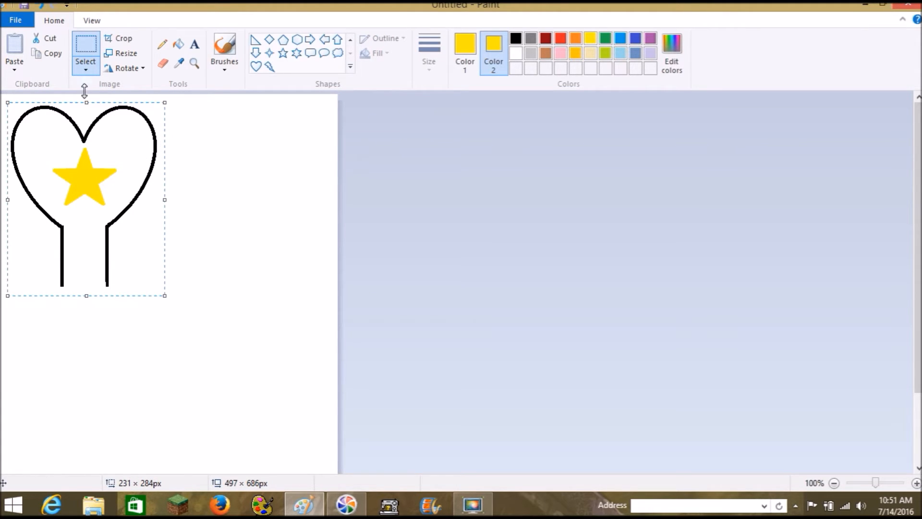
click(54, 56)
mouse_move(74, 191)
mouse_down()
mouse_move(179, 295)
mouse_move(54, 188)
mouse_move(76, 192)
mouse_up()
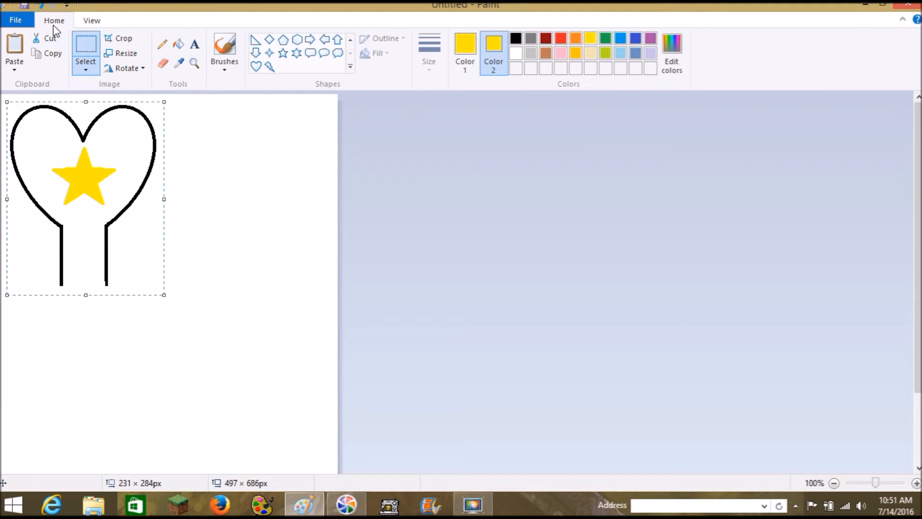
Step: Undo the accidental move, reselect the drawing at about 230 × 283 px, and place a pasted copy diagonally below the original
click(38, 7)
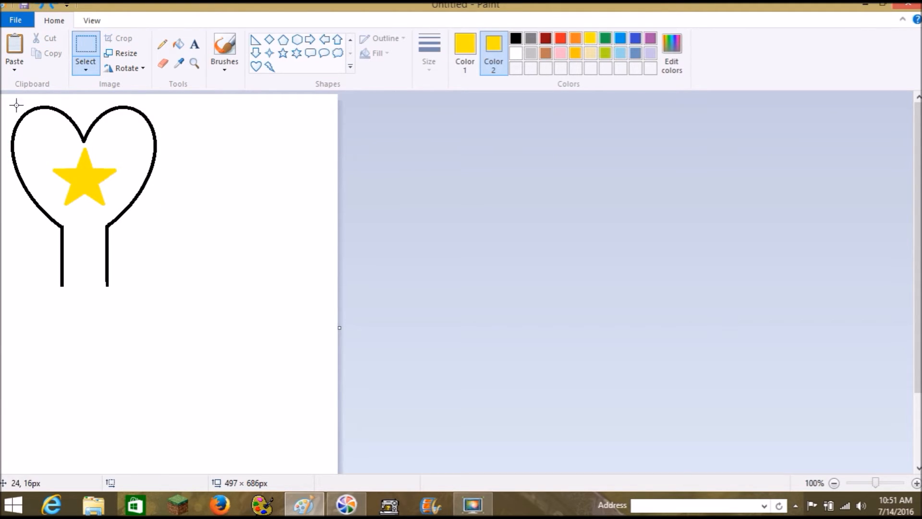
mouse_move(4, 101)
mouse_down()
mouse_move(142, 206)
mouse_move(160, 293)
mouse_up()
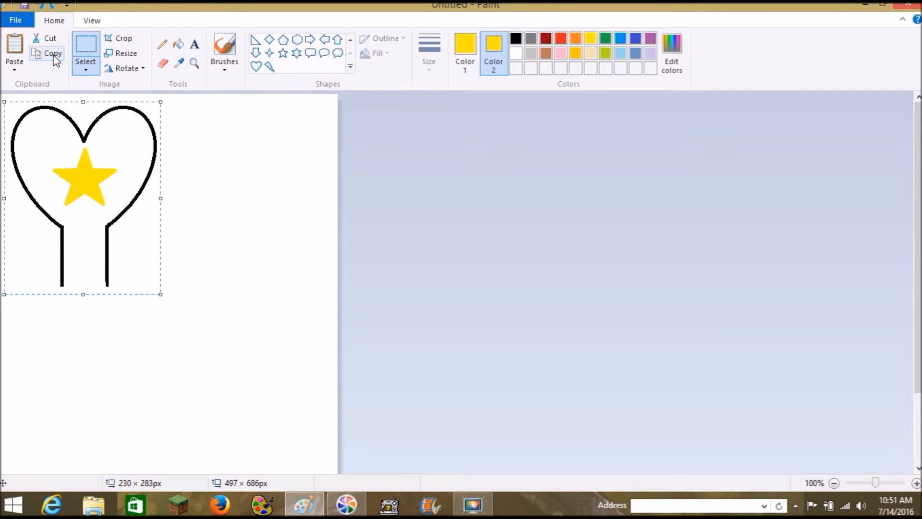
click(15, 47)
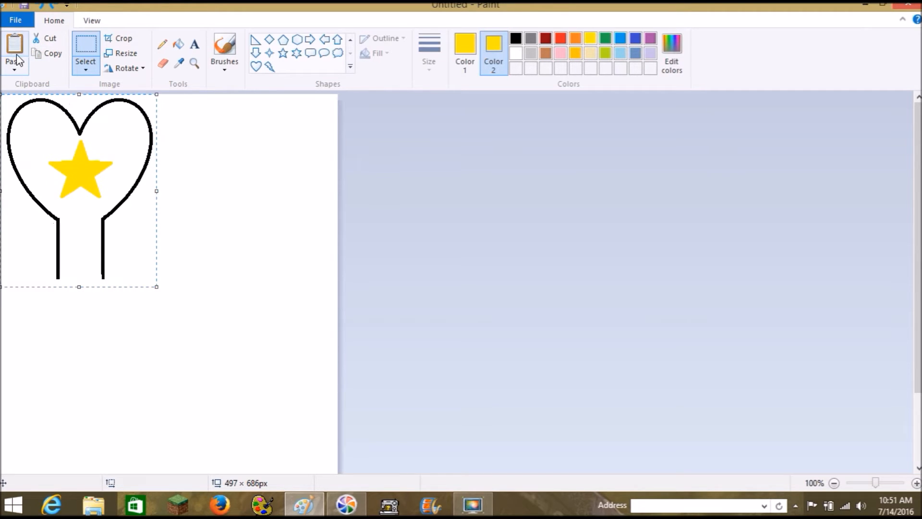
drag(68, 159, 222, 270)
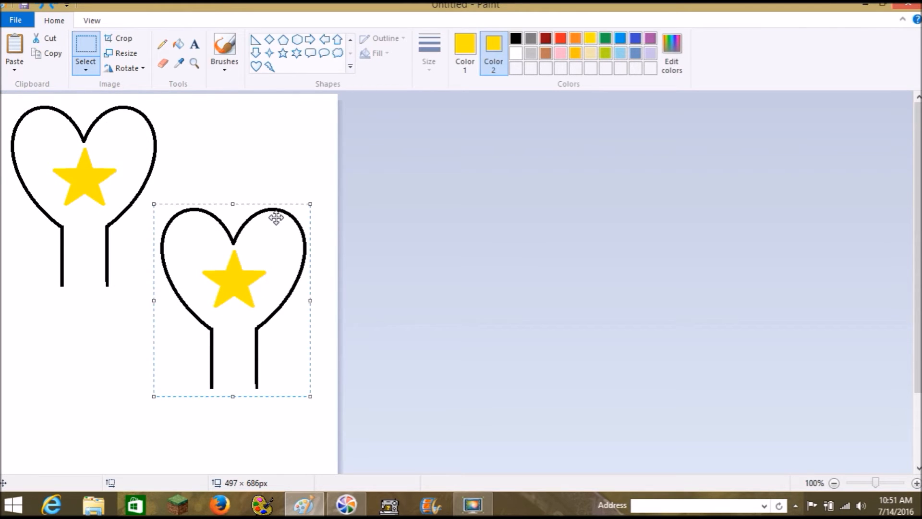
drag(250, 281, 233, 284)
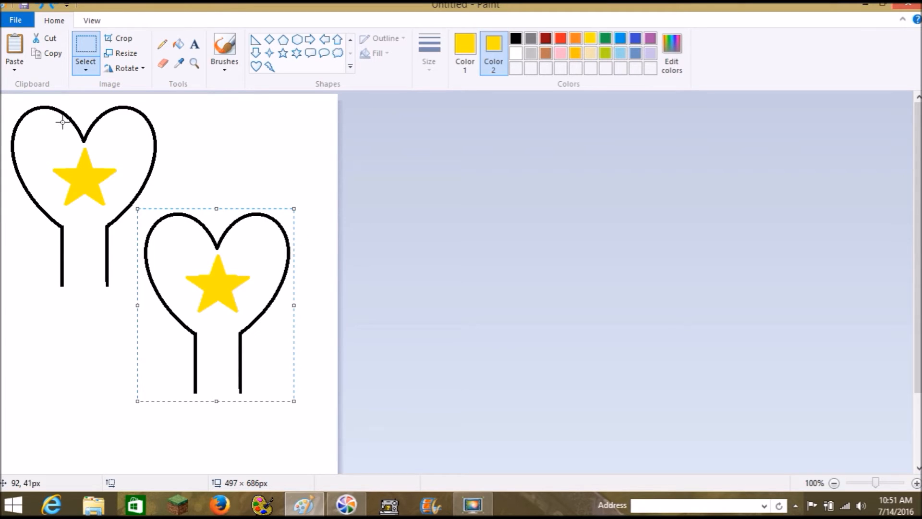
Step: Flip the copy vertically and position it with its upturned stem beside the original's stem
click(144, 67)
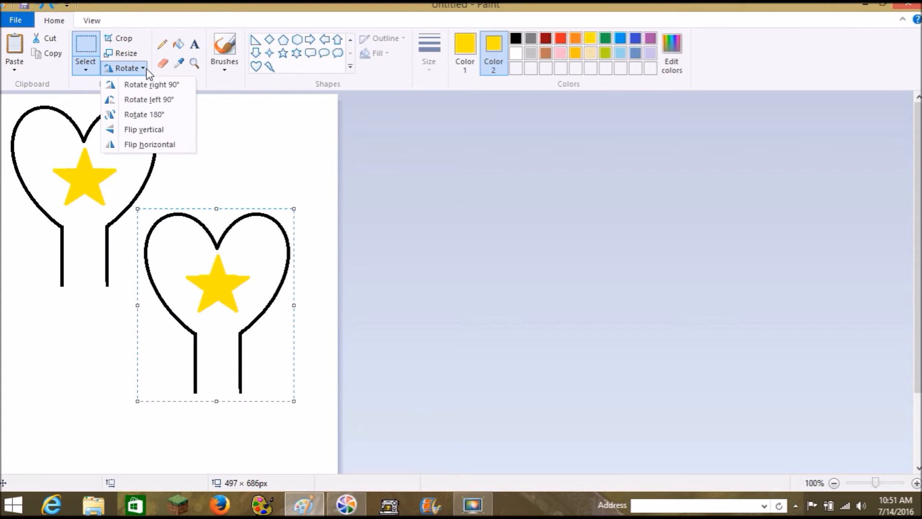
click(148, 135)
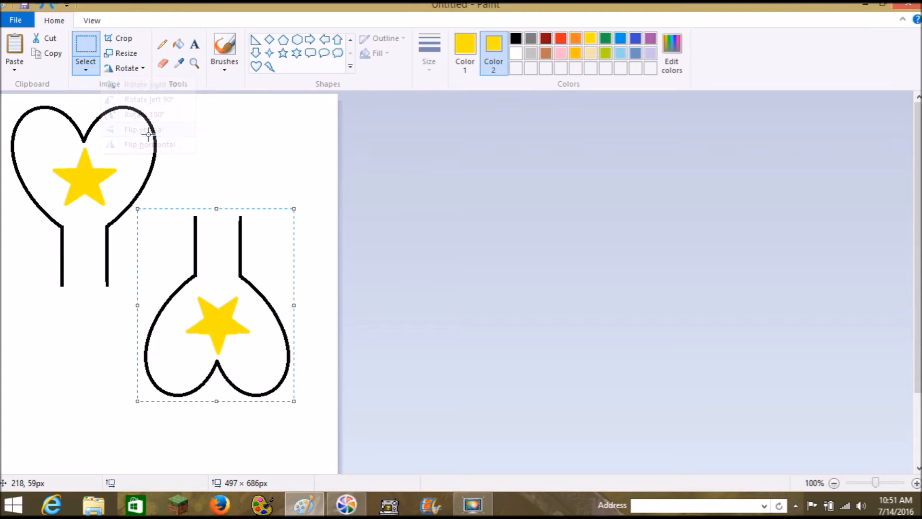
mouse_move(197, 328)
mouse_down()
mouse_move(204, 336)
mouse_move(181, 334)
mouse_move(200, 331)
mouse_up()
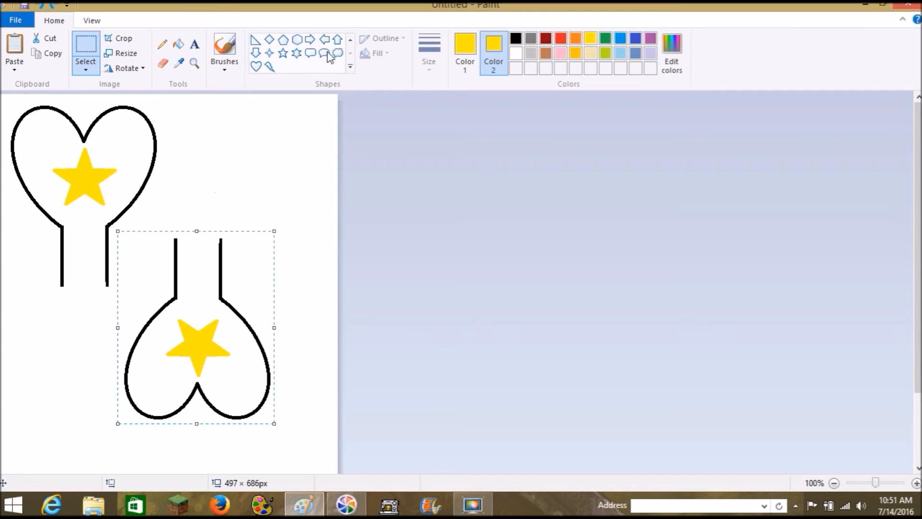
click(311, 161)
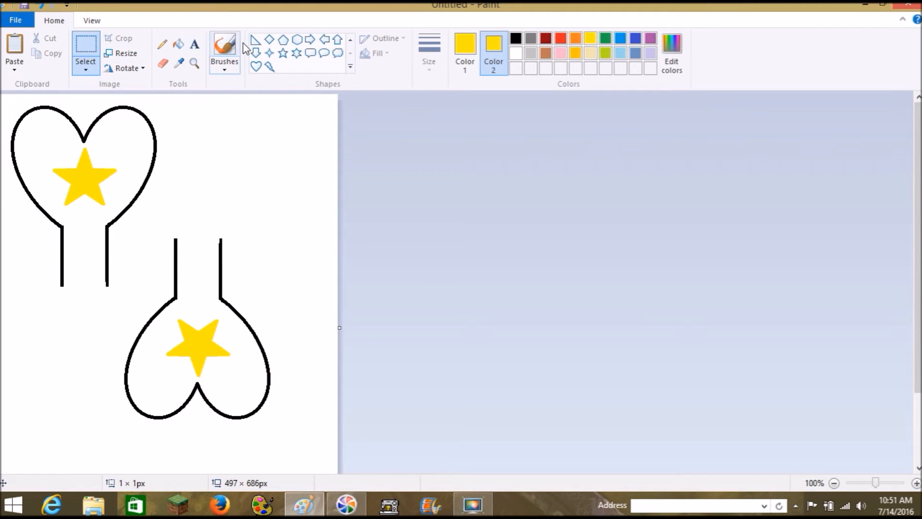
Step: Draw a black line spanning about 100 × 67 px from the original stem's right side to the flipped stem's left side
click(350, 40)
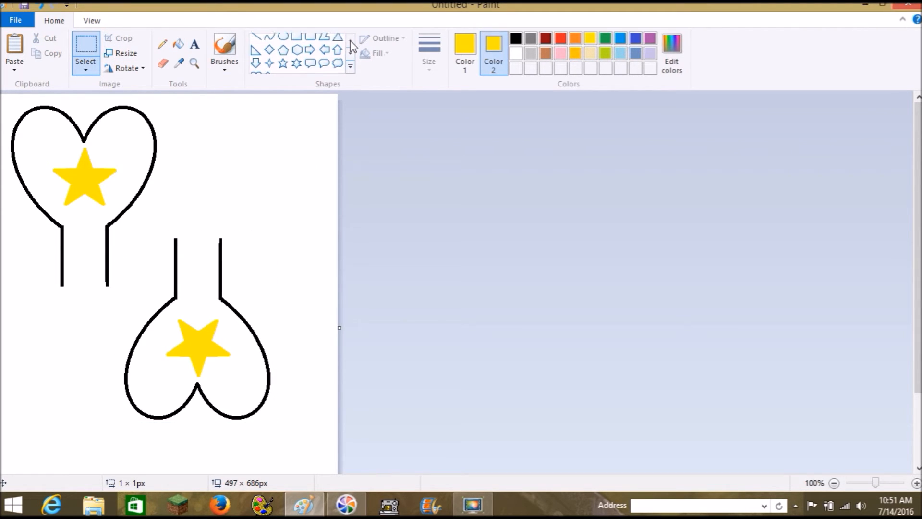
click(255, 39)
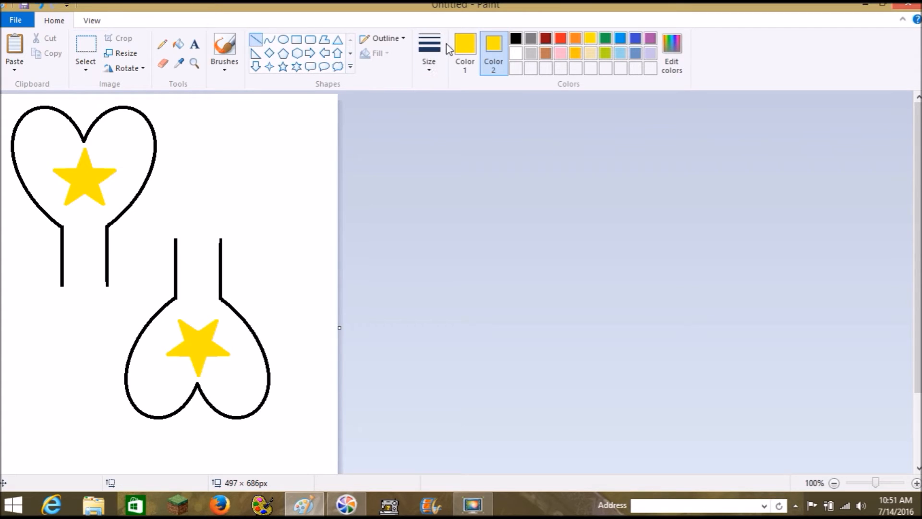
click(465, 48)
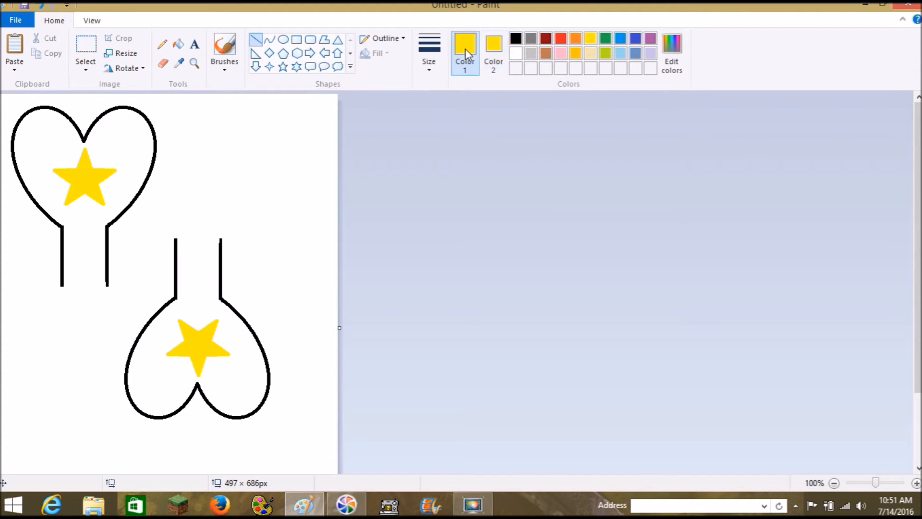
click(515, 41)
mouse_move(108, 285)
mouse_down()
mouse_move(160, 240)
mouse_move(175, 240)
mouse_up()
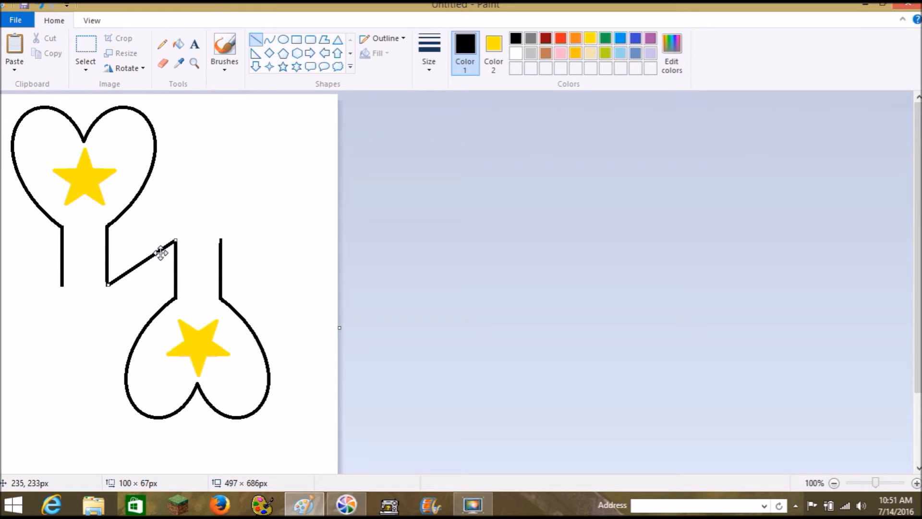
click(166, 220)
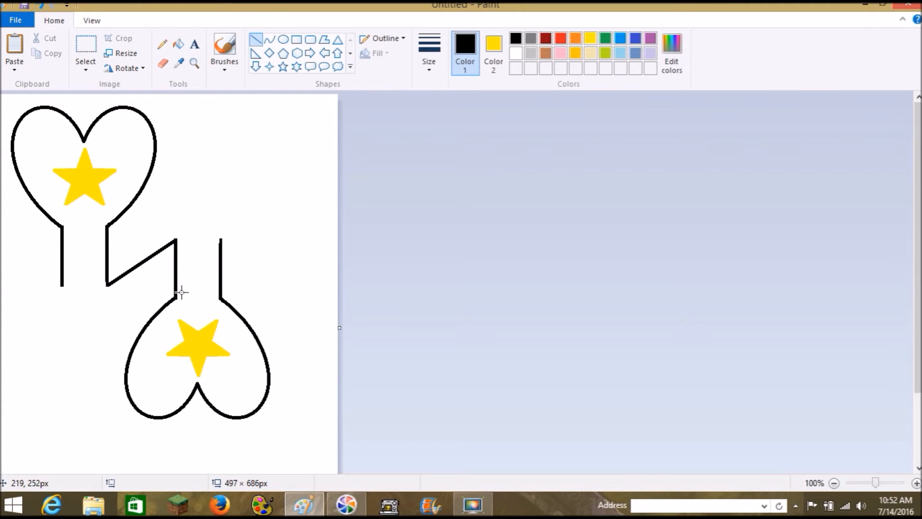
Step: Crop the picture to a selection of about 402 × 481 px around both hearts
click(93, 47)
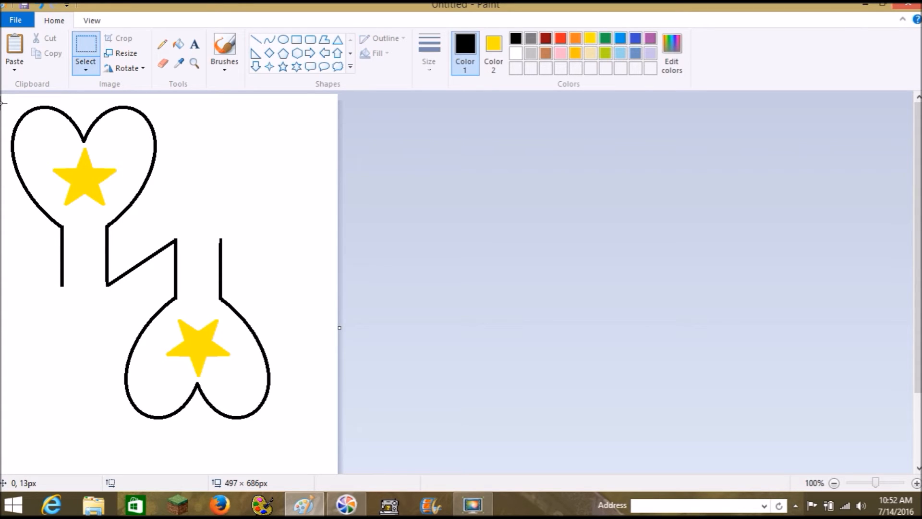
drag(2, 99, 276, 426)
click(119, 39)
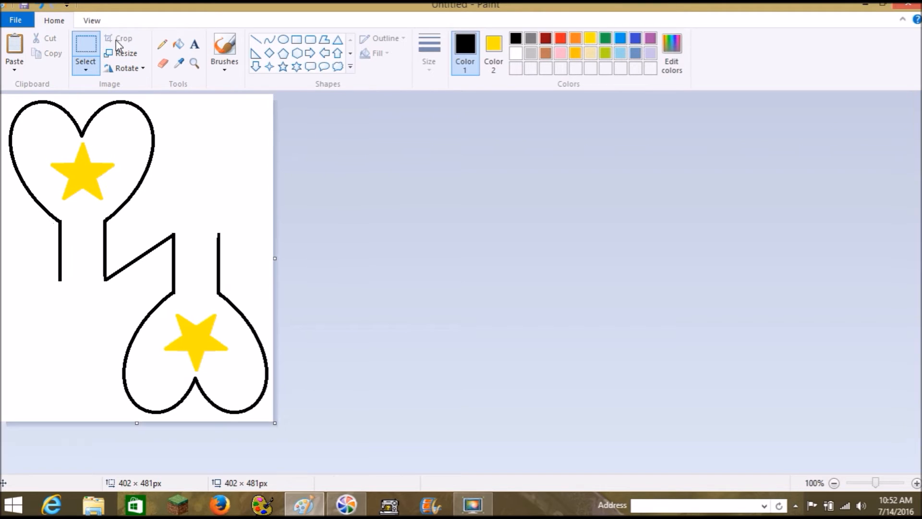
Step: Copy the entire cropped picture and paste it onto the blank canvas in SewArt
click(82, 68)
click(112, 147)
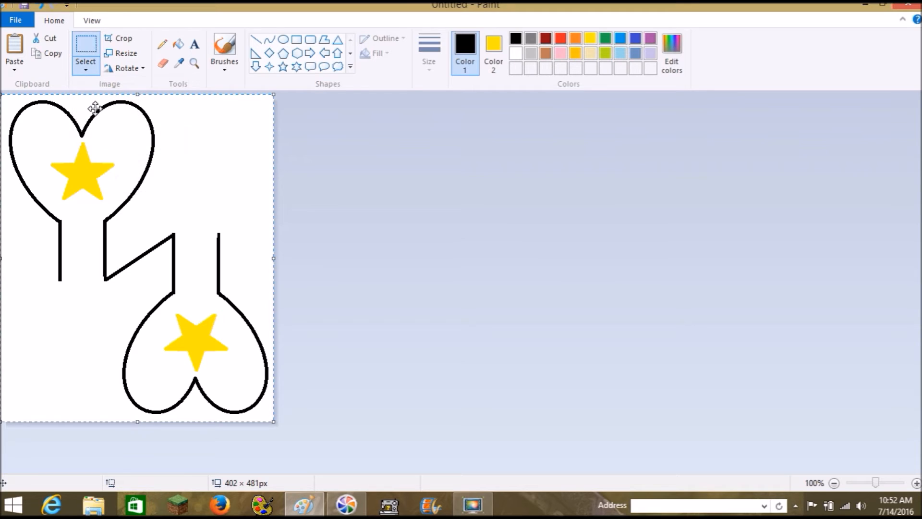
click(53, 55)
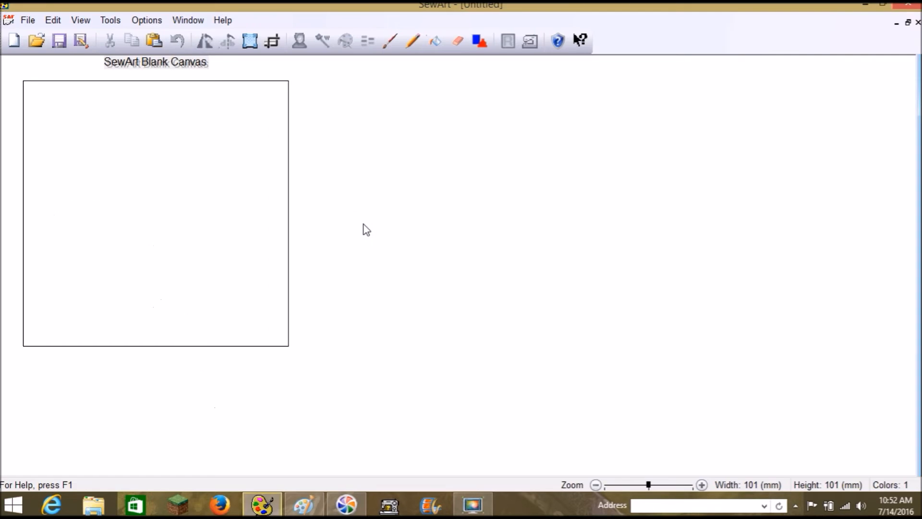
click(58, 22)
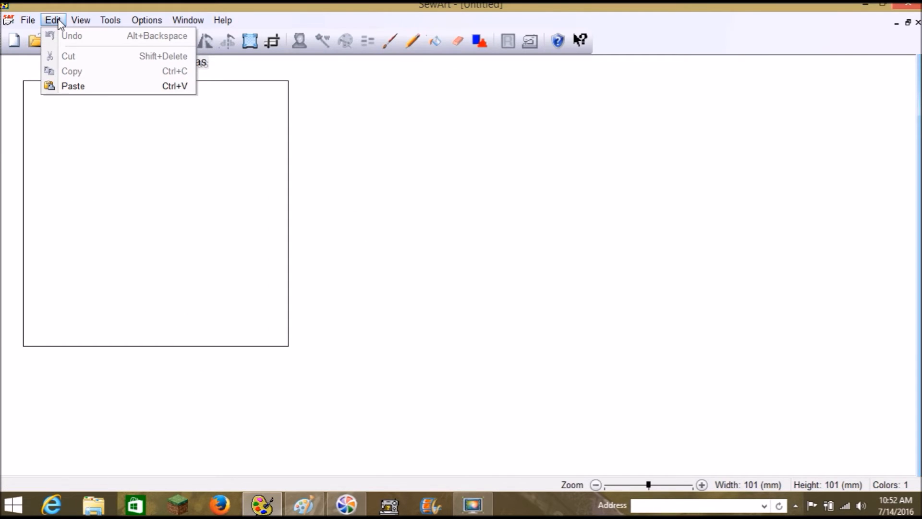
click(88, 86)
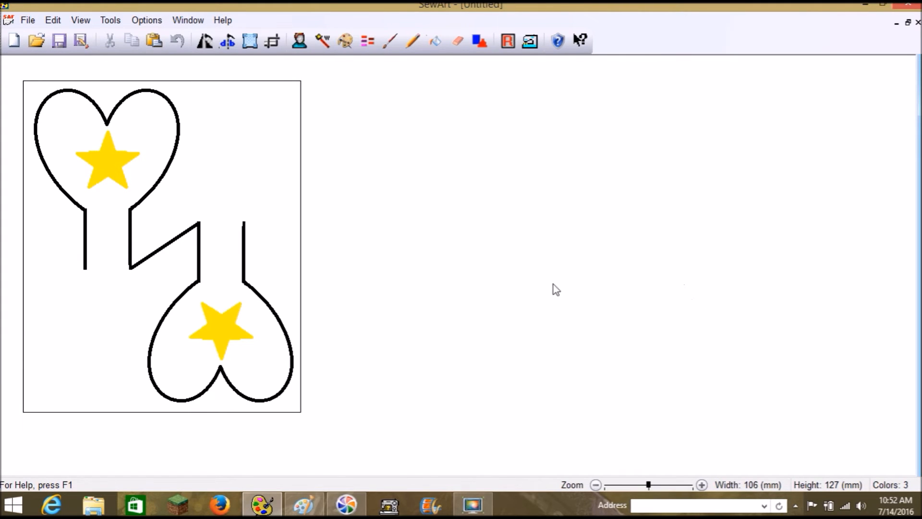
Step: Leave the color reduction unapplied and resize the image to a height of 95 mm with the aspect ratio locked
click(345, 43)
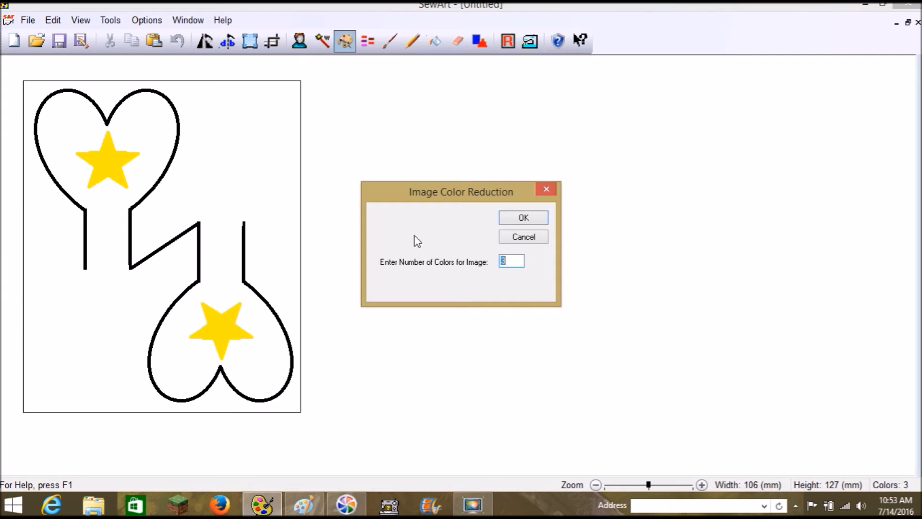
click(519, 240)
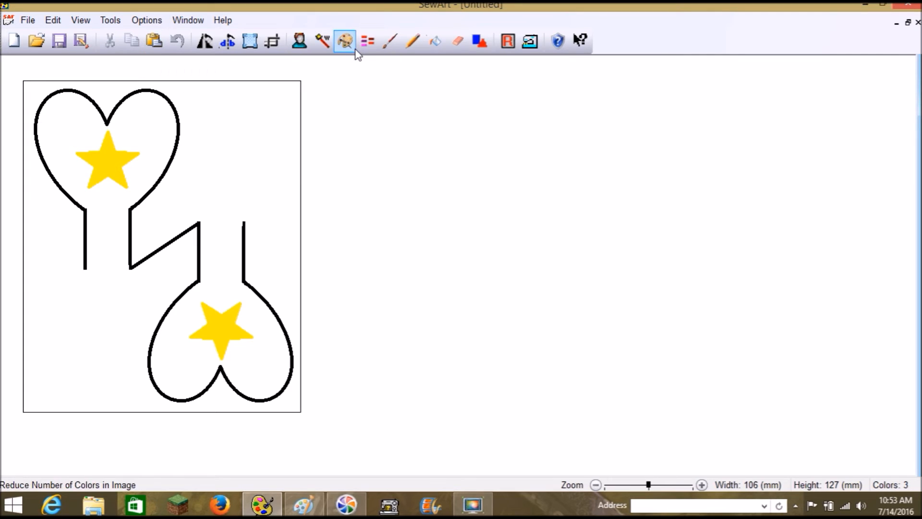
click(249, 41)
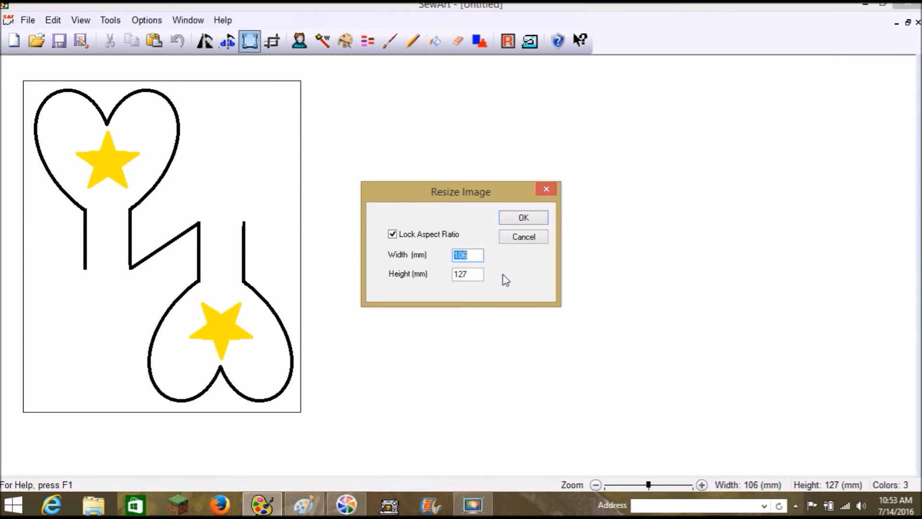
key(Tab)
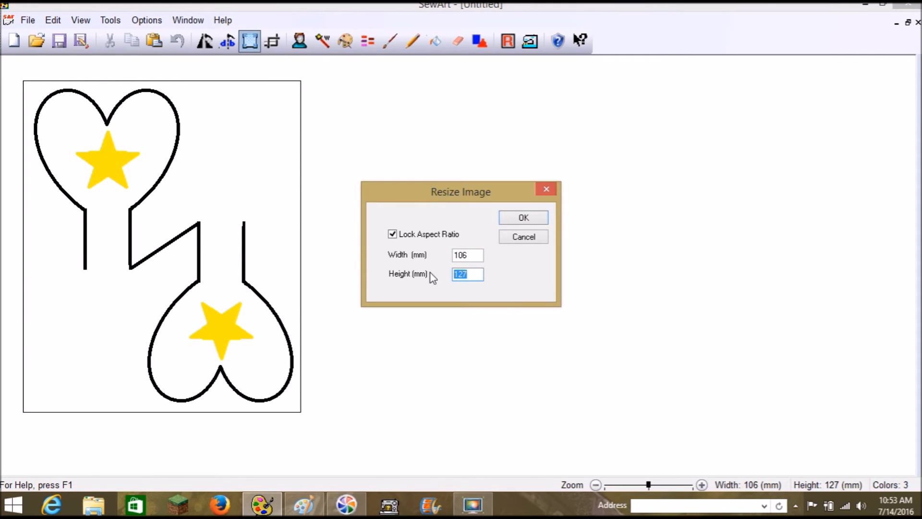
text(95)
key(Return)
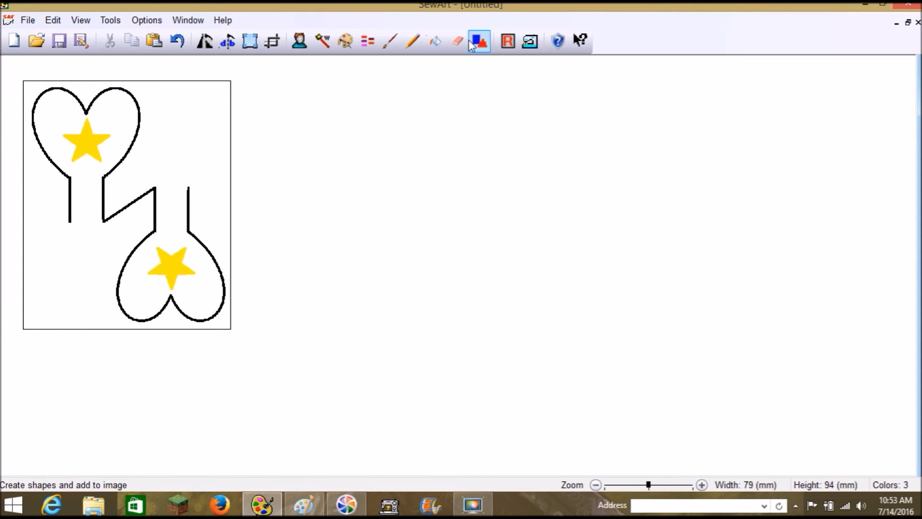
Step: Enter stitch mode and choose the Appliqué (CenterLine) type with the 2 Bean stitch
click(527, 50)
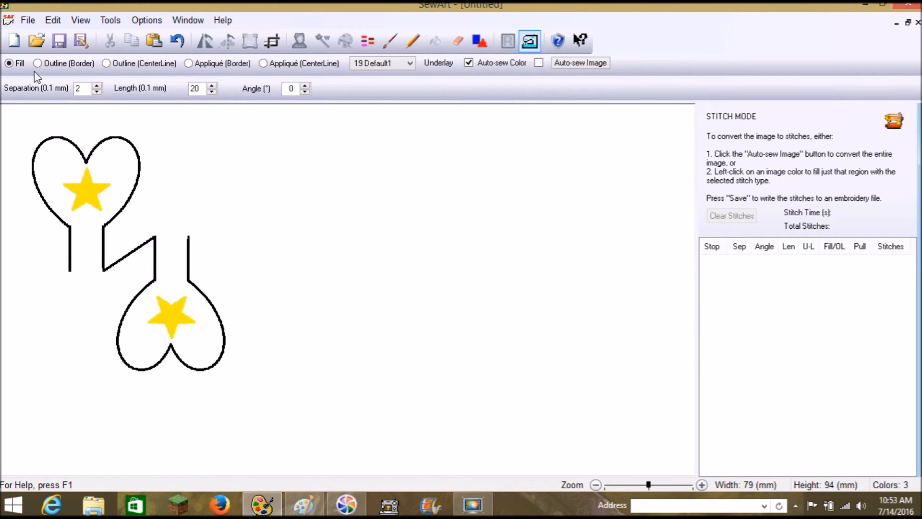
click(308, 63)
click(373, 64)
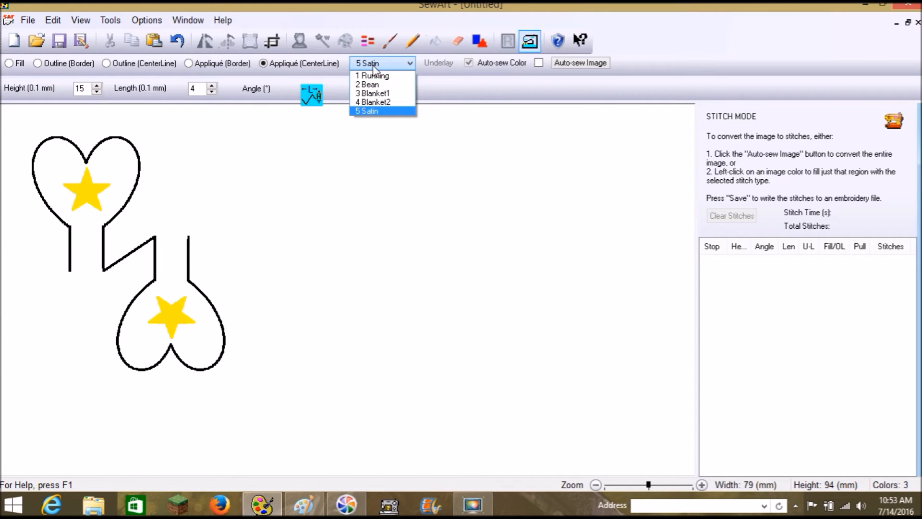
click(375, 85)
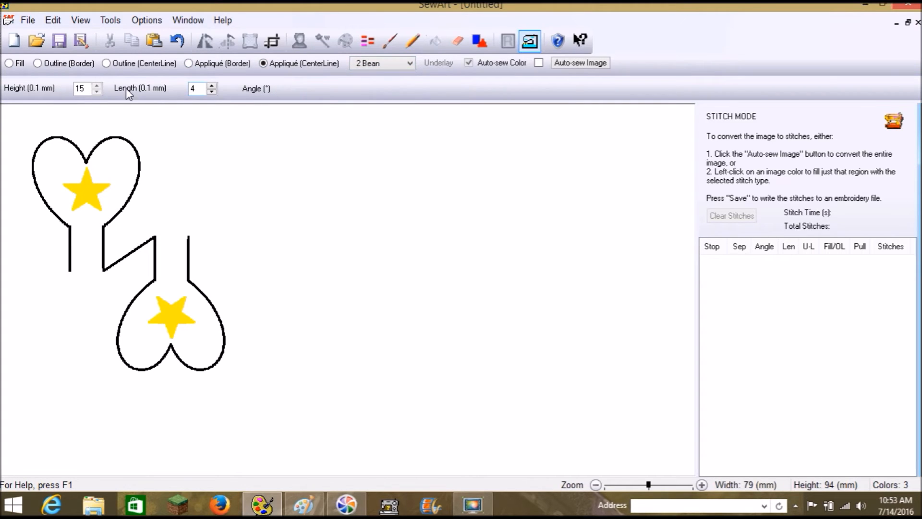
Step: Set the stitch height to 2 and length to 35, and apply the stitch to the black outline
double_click(83, 89)
text(2)
text(3)
click(71, 269)
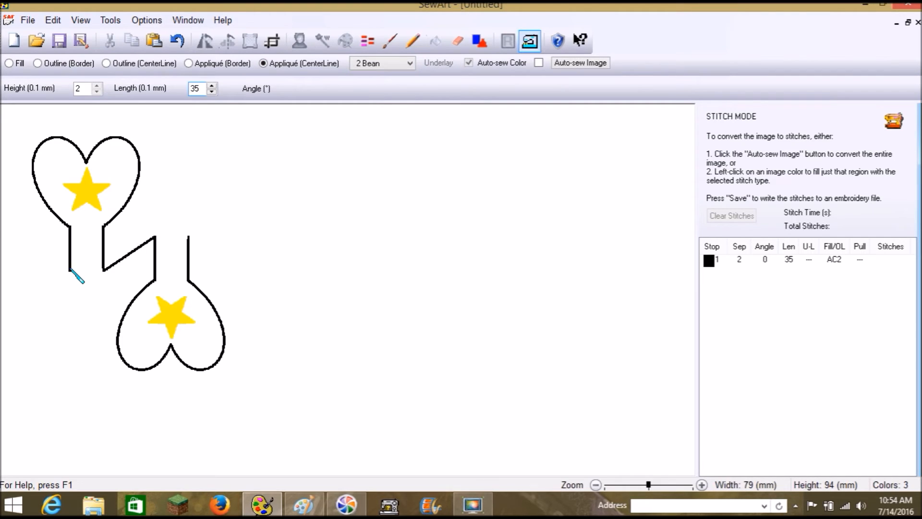
Step: Preview the stitches of the black color stop on their own and close its options
right_click(709, 265)
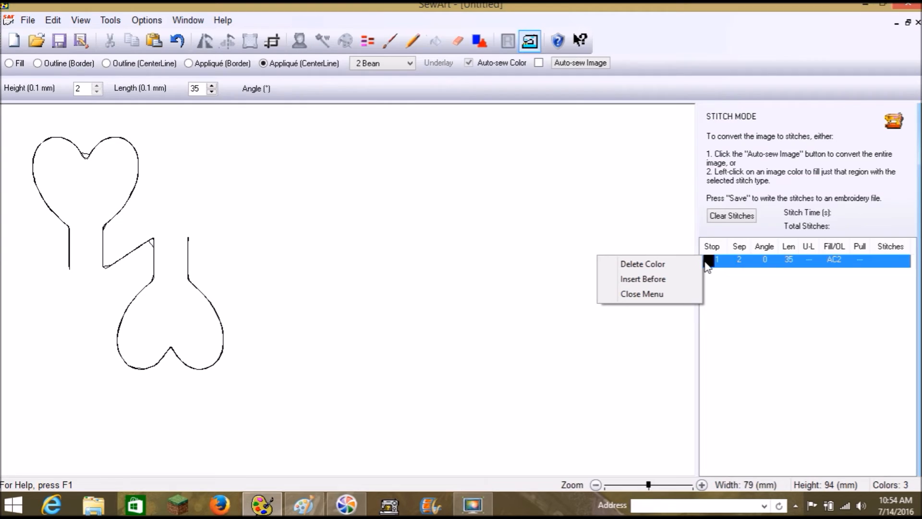
right_click(705, 262)
click(661, 298)
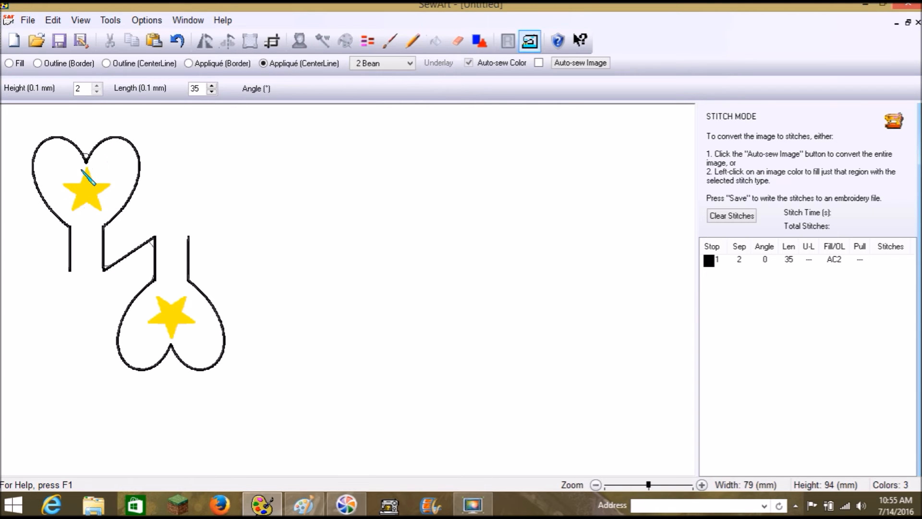
Step: Apply Fill stitches with the 19 Default1 pattern to the upper and lower yellow stars
click(10, 63)
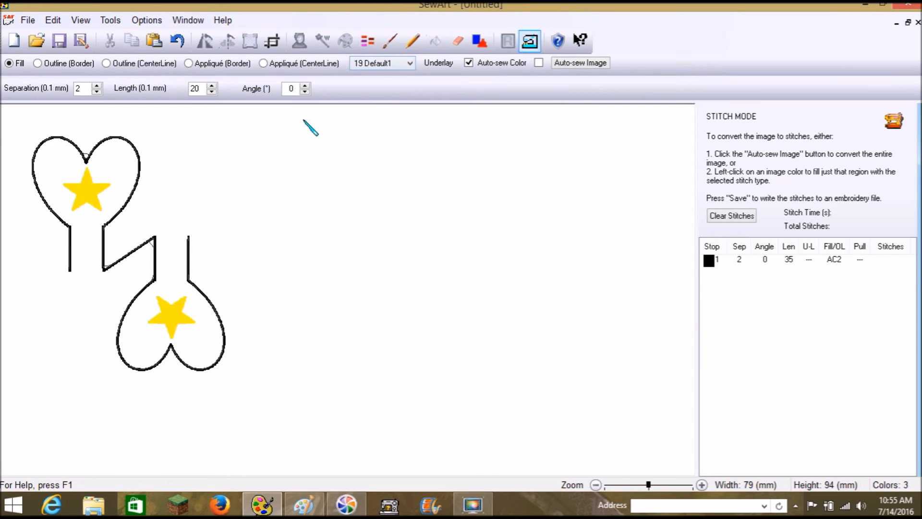
click(86, 195)
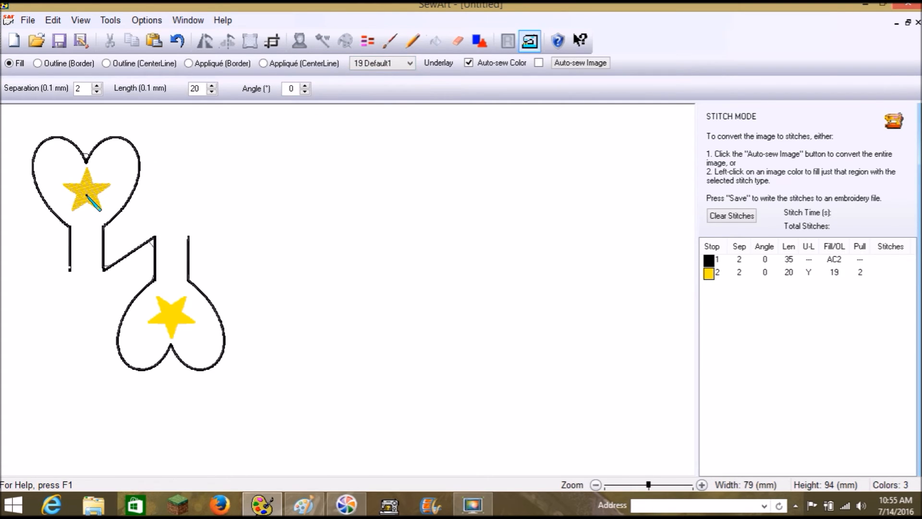
click(175, 311)
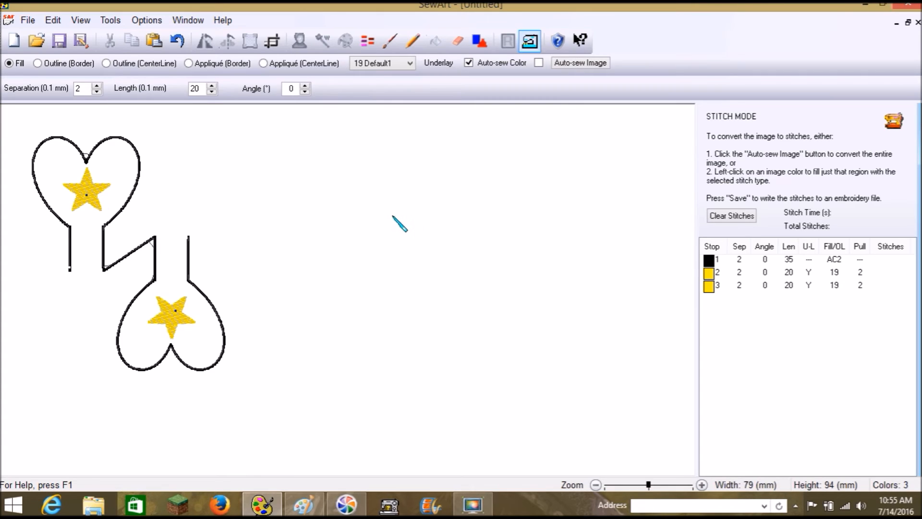
click(24, 22)
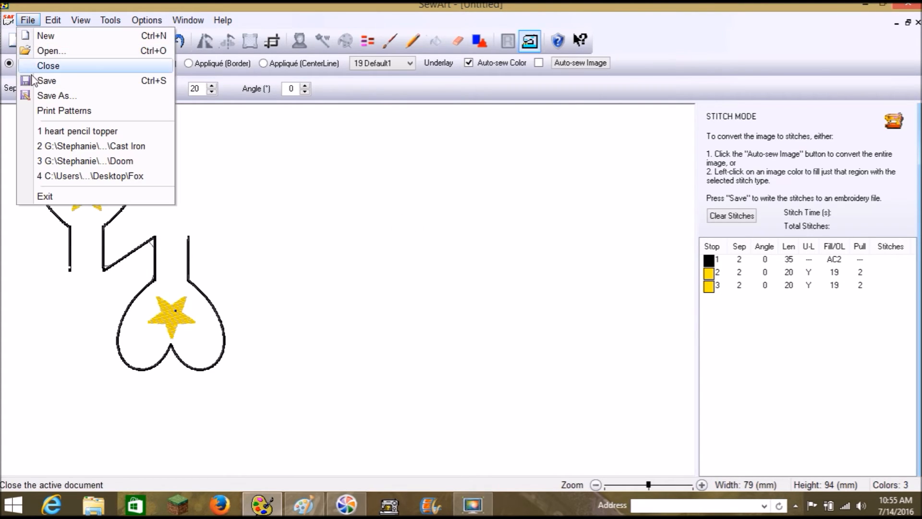
click(34, 96)
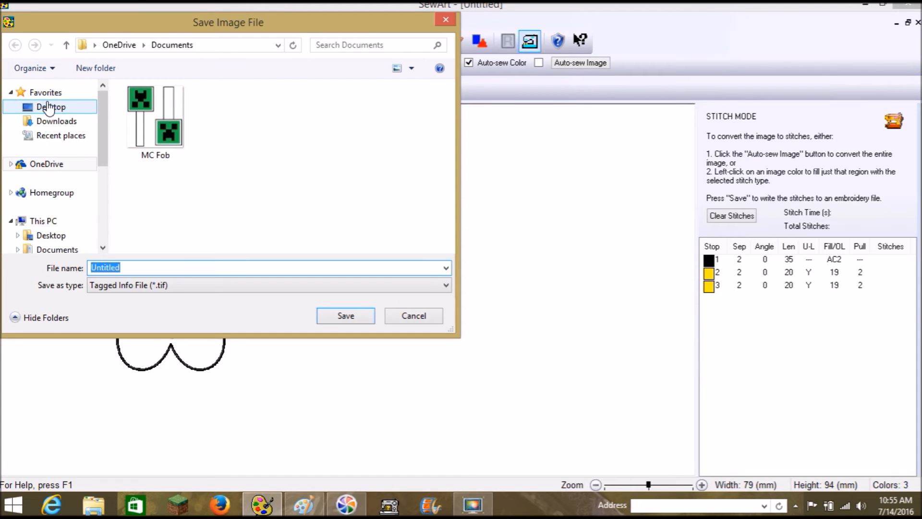
click(416, 320)
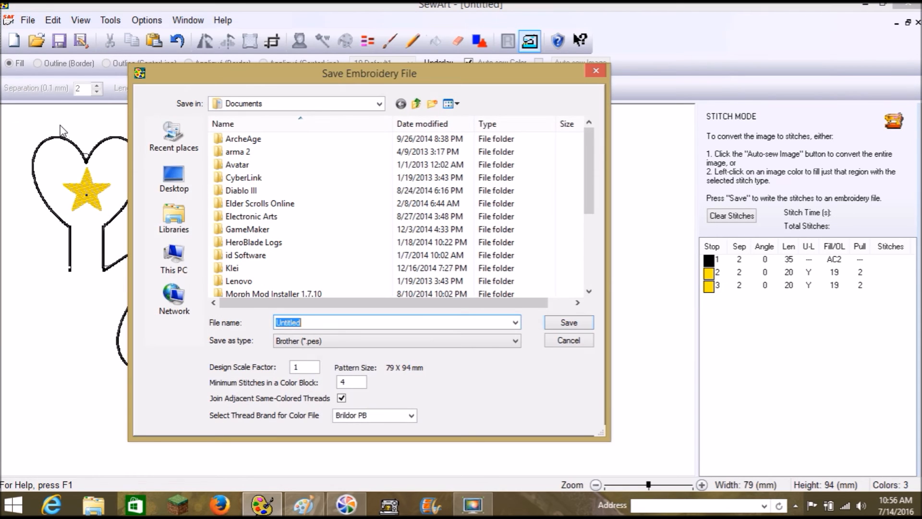
Step: Choose Removable Disk (F:) as the location for the Brother (*.pes) embroidery file and name it Heart with Star Pencil Topper
click(180, 258)
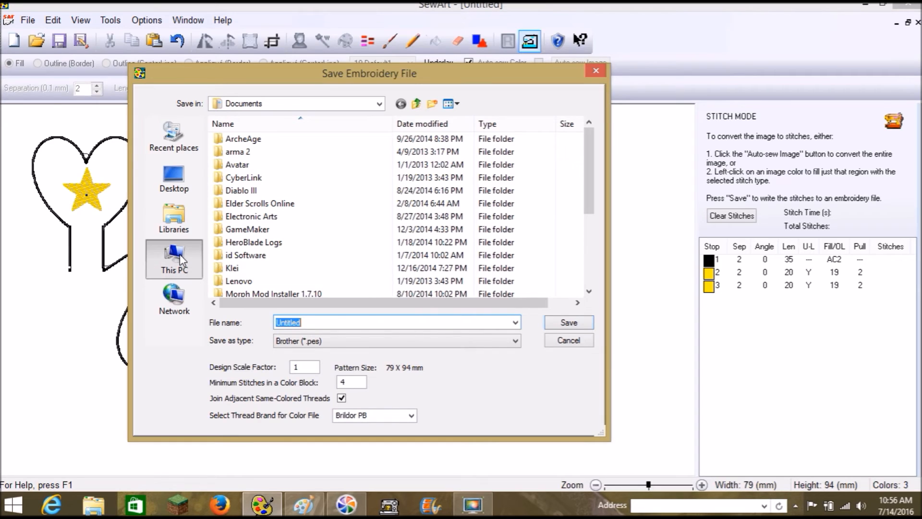
click(588, 303)
double_click(425, 253)
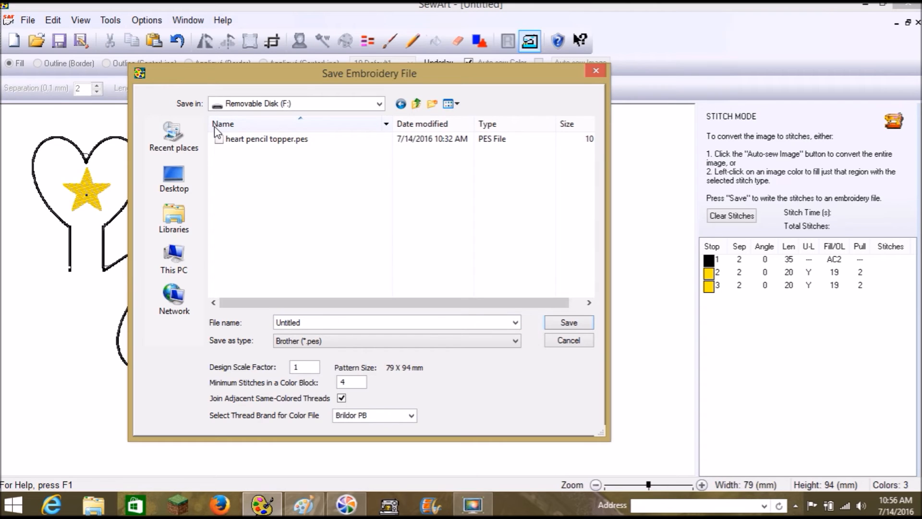
double_click(325, 323)
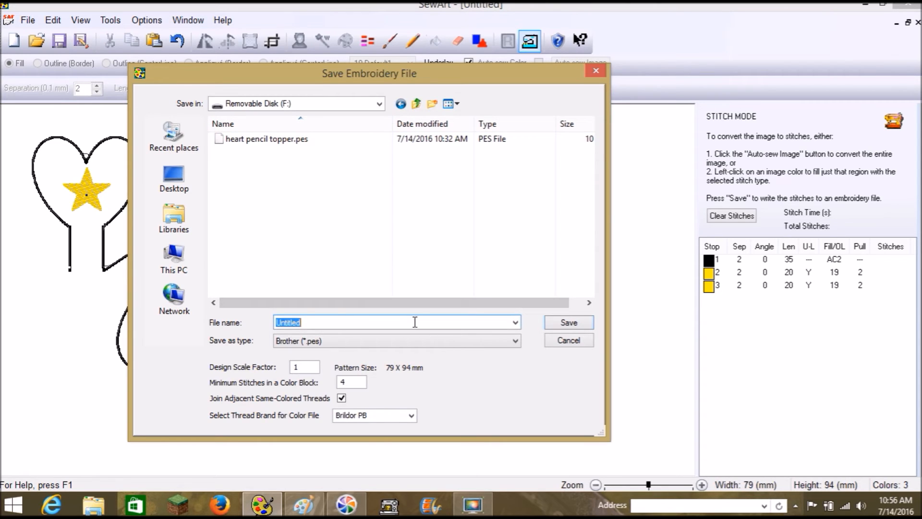
mouse_move(345, 506)
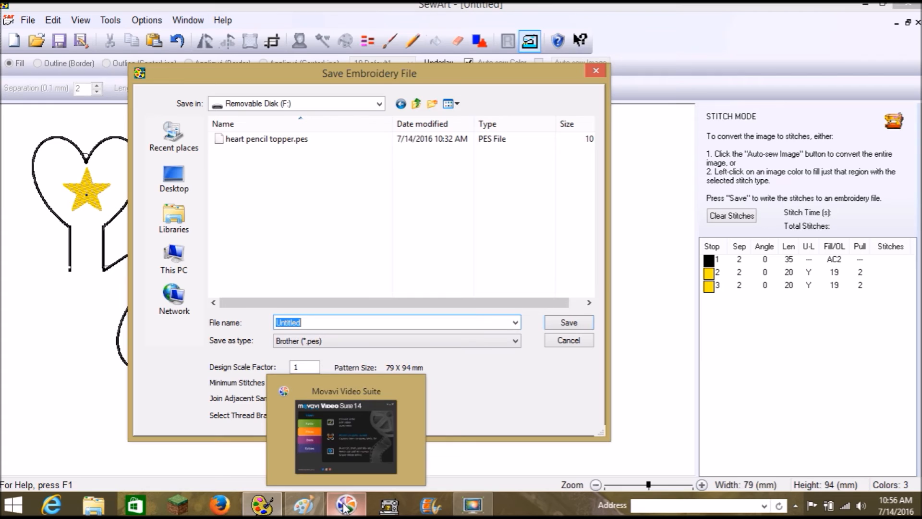
text(Heart with Star Pencil Topper)
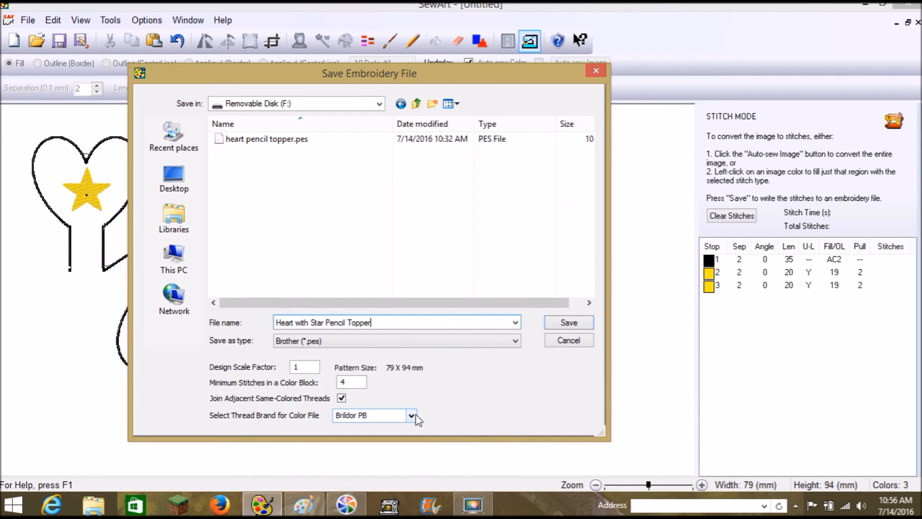
Step: Set the thread brand for the color file to Brother Poly and save the embroidery file
click(412, 416)
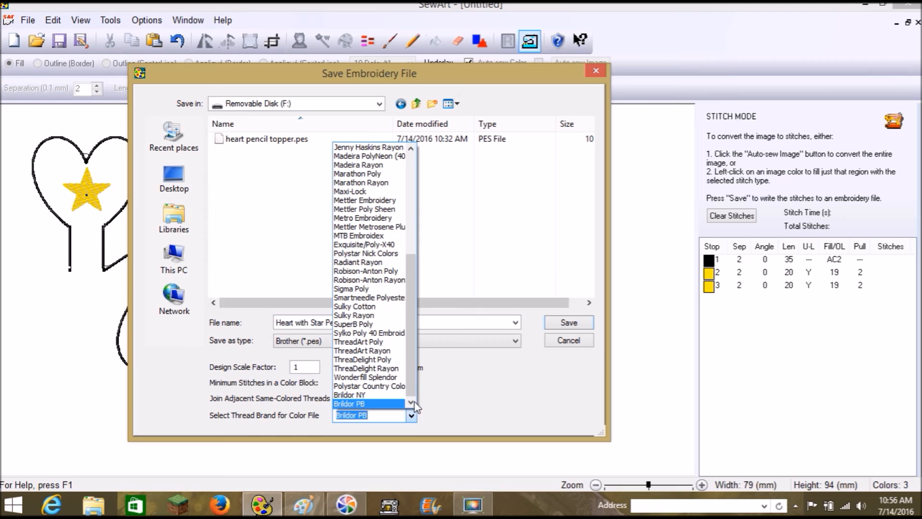
scroll(379, 343, up, 4)
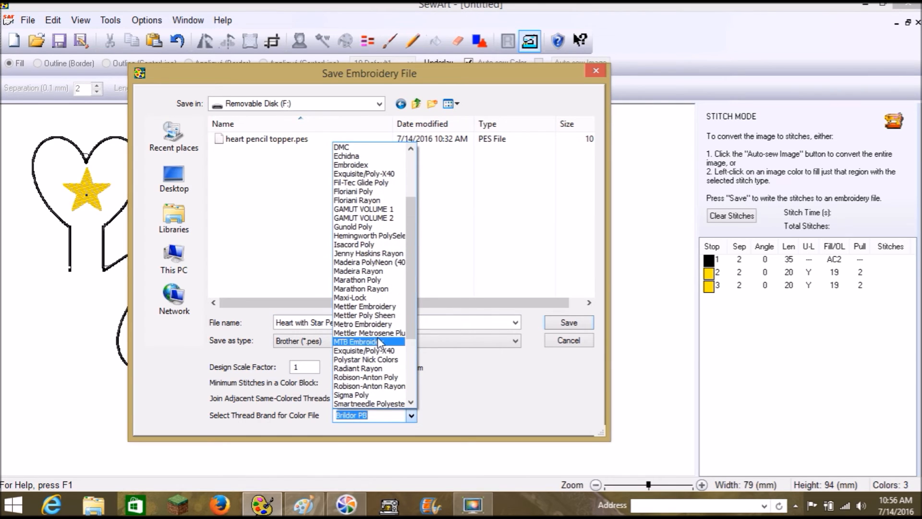
scroll(379, 343, up, 3)
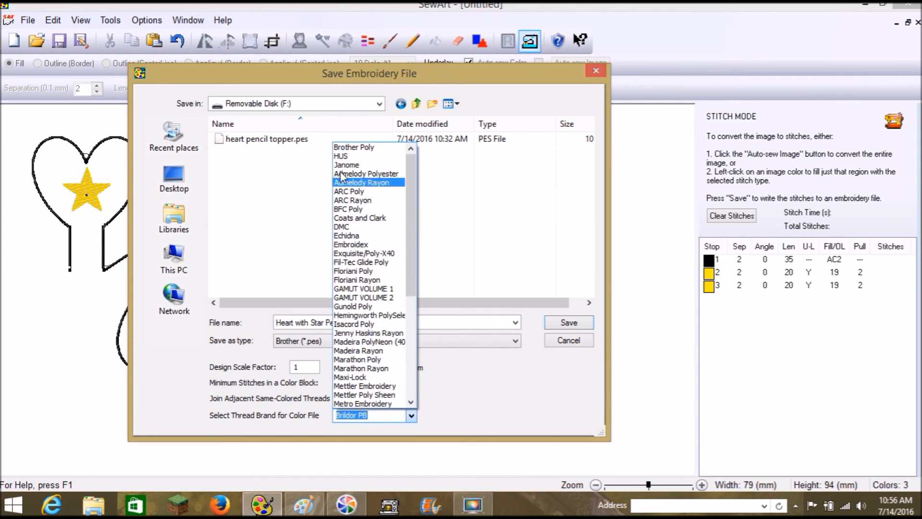
click(352, 147)
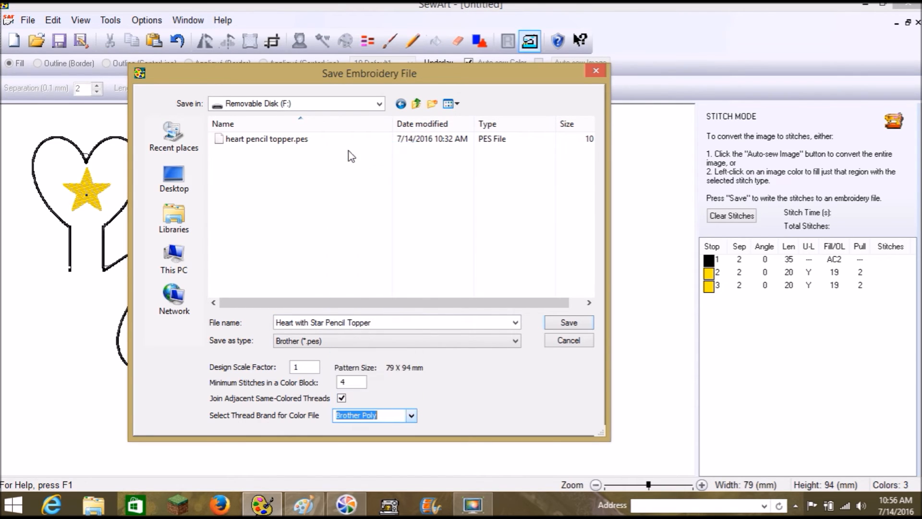
click(570, 325)
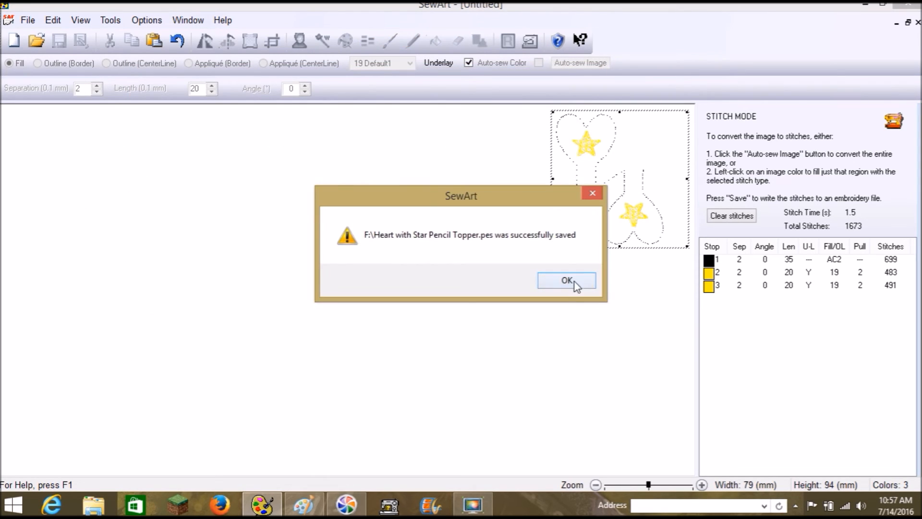
click(567, 280)
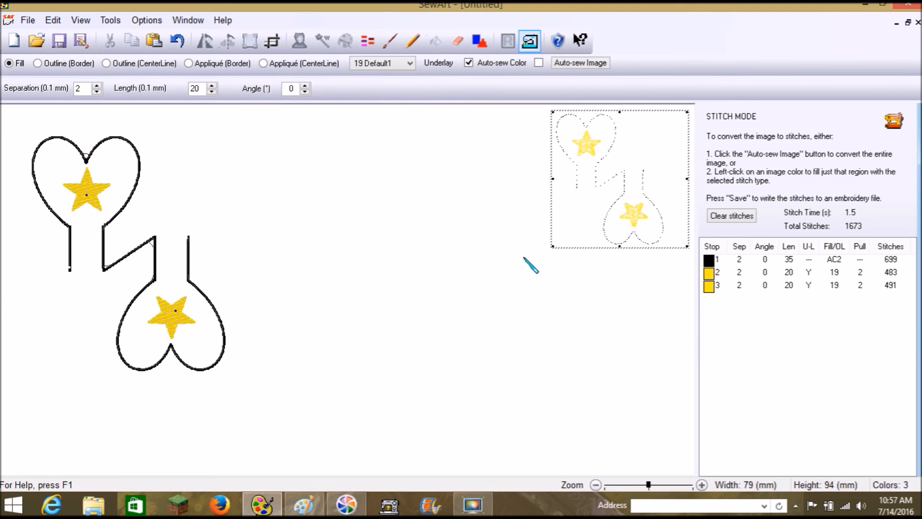